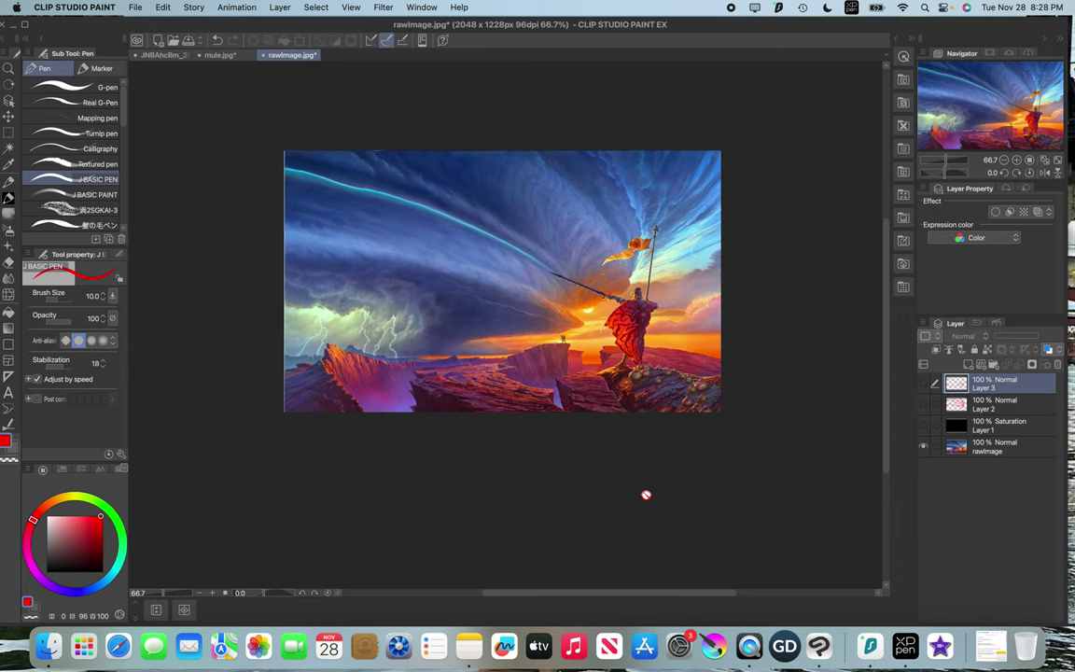
Step: Show Layer 3 and the saturation layer, and draw red flow lines through the left-hand clouds toward the warrior
click(924, 385)
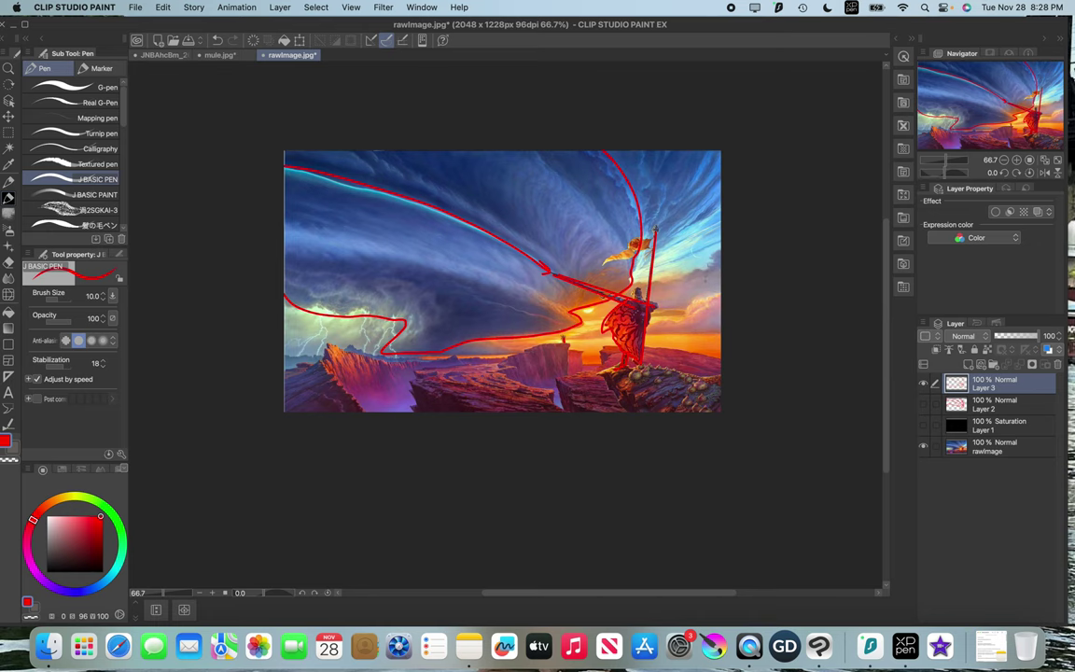
click(924, 425)
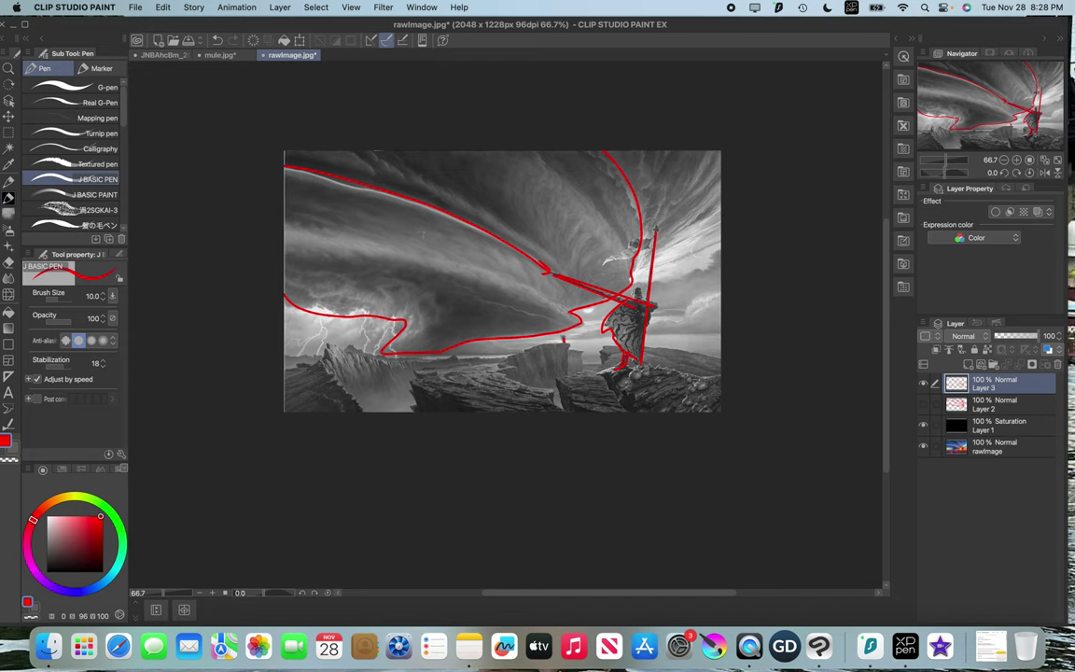
mouse_move(380, 225)
mouse_down()
mouse_move(509, 267)
mouse_move(495, 270)
mouse_up()
drag(511, 221, 554, 250)
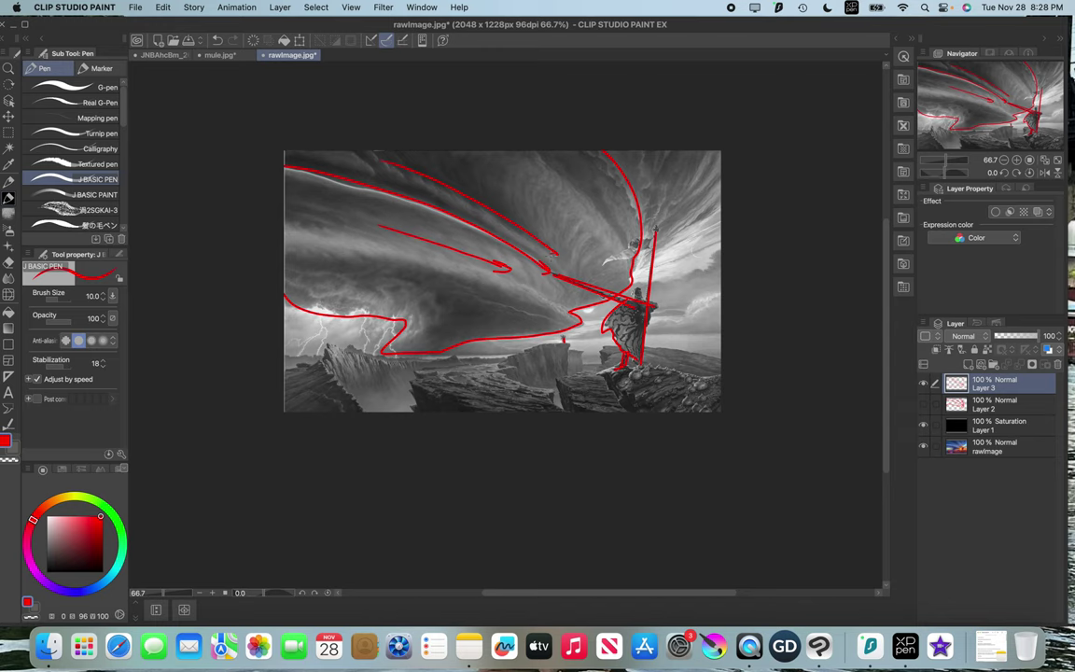
Step: Draw red directional lines beside the flagpole, below the flag and along the right-hand cloud streaks converging on the warrior
drag(592, 256, 634, 276)
drag(664, 233, 661, 332)
drag(670, 280, 680, 277)
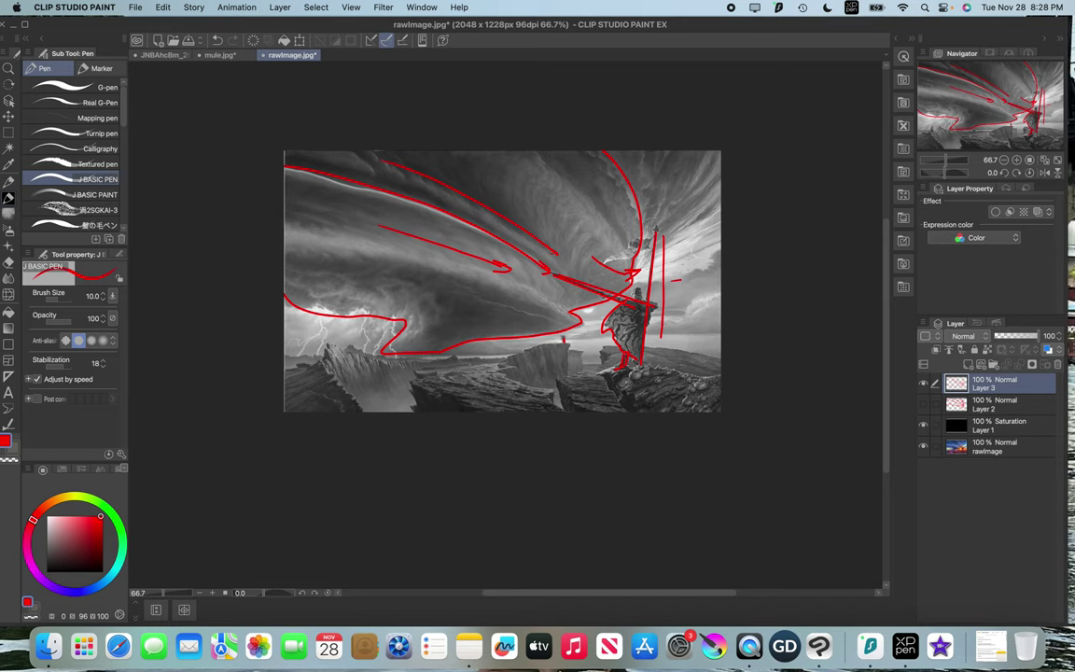
mouse_move(721, 245)
mouse_down()
mouse_move(676, 278)
mouse_move(634, 277)
mouse_move(662, 279)
mouse_up()
drag(714, 156, 664, 229)
drag(692, 157, 674, 213)
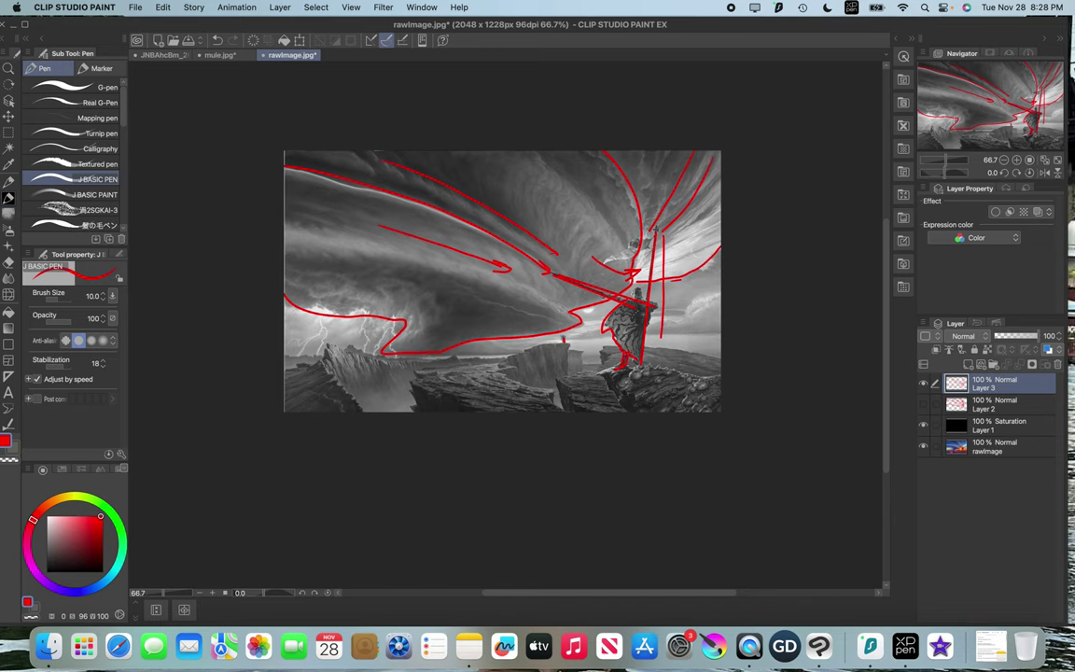
Step: Draw a full-height vertical red line through the warrior and straight lines across the horizon from the distant figure to the right edge
mouse_move(644, 142)
mouse_down()
mouse_move(654, 381)
mouse_move(631, 435)
mouse_move(641, 435)
mouse_up()
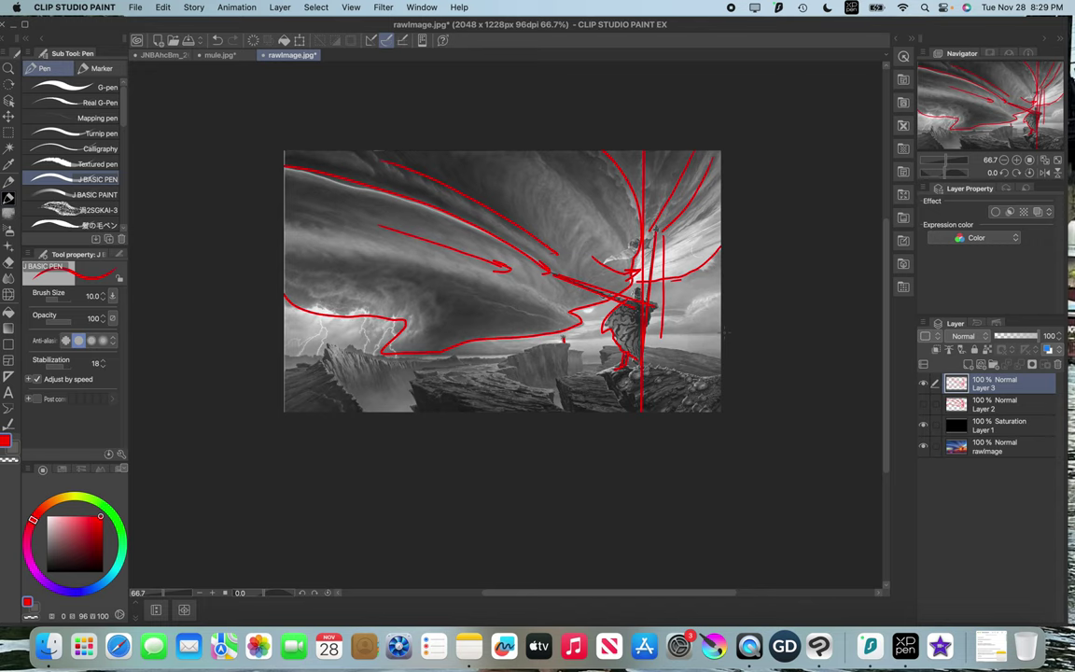
key(shift)
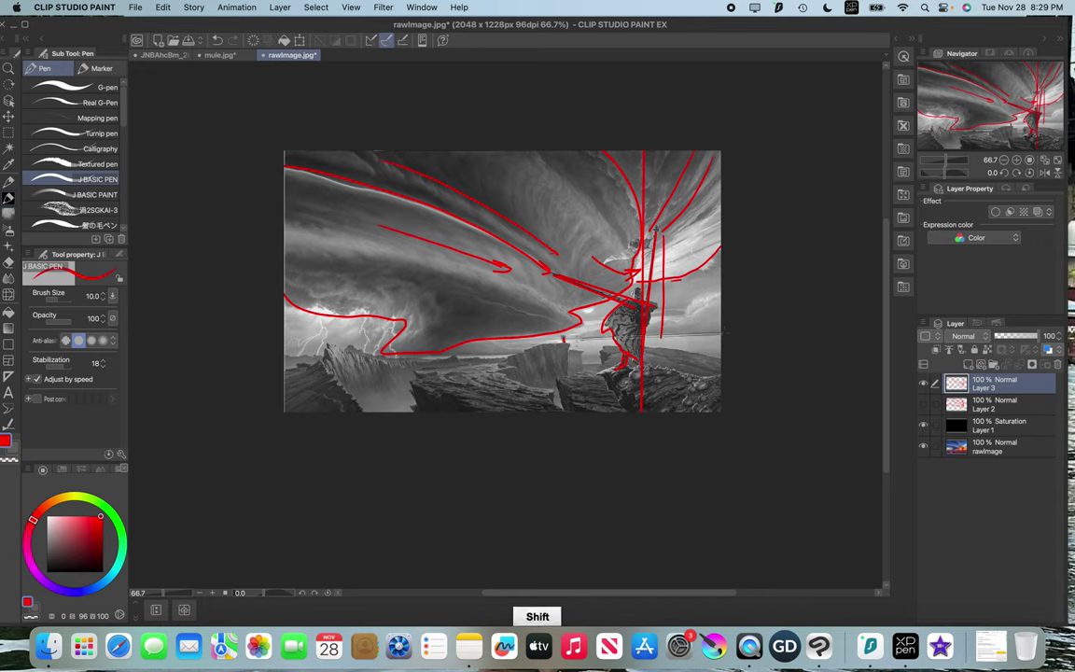
shift+click(724, 332)
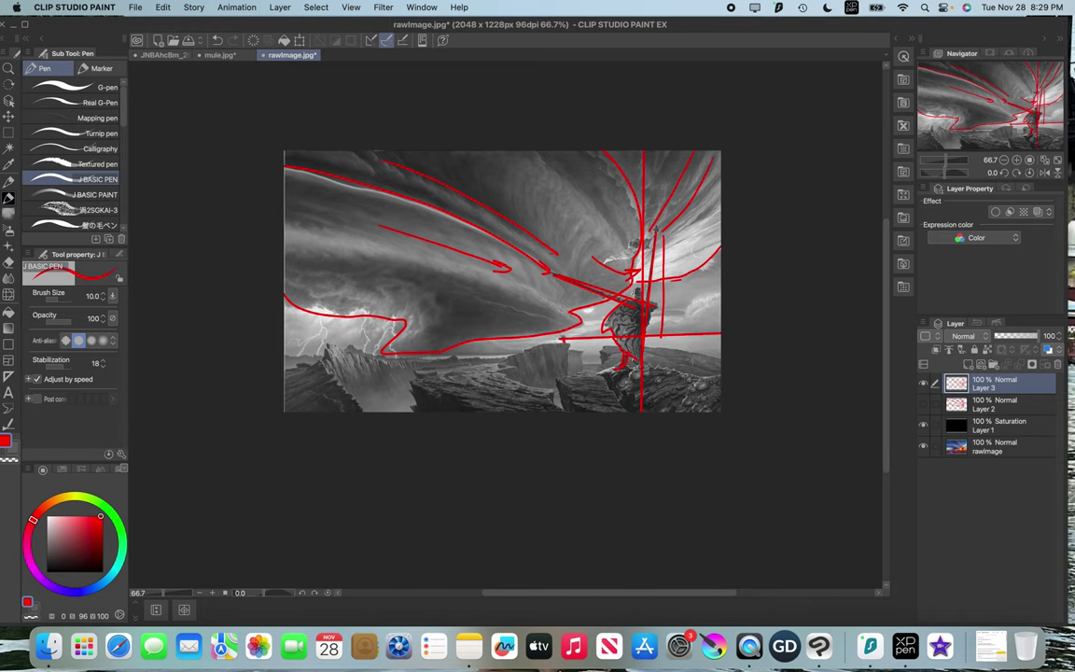
key(shift)
drag(605, 343, 724, 364)
Step: Hide every layer above rawImage, including the red annotations and the saturation layer
click(923, 383)
click(923, 404)
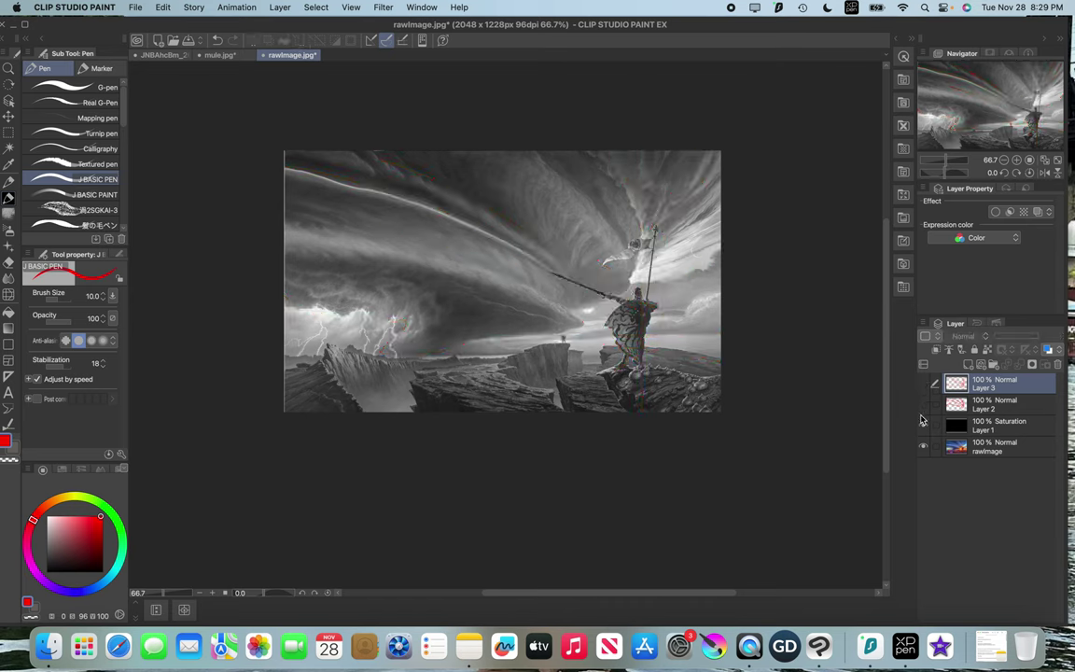
click(923, 426)
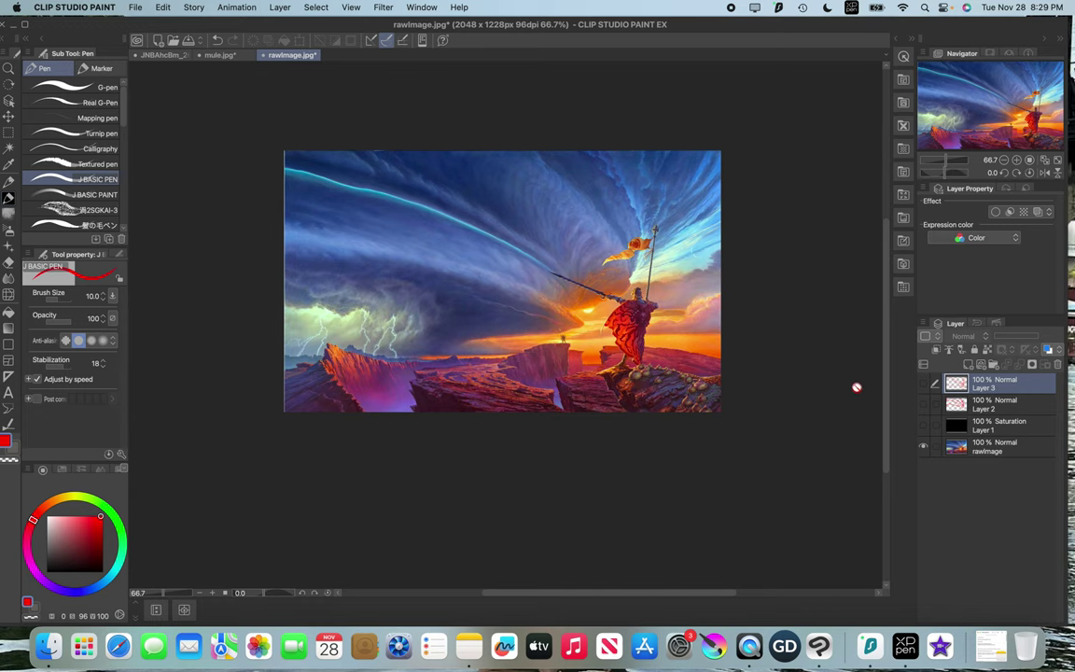
Step: On a new layer with the pen's brush size at 5.0, draw small red arrows pointing at the distant figure and the sun
click(967, 366)
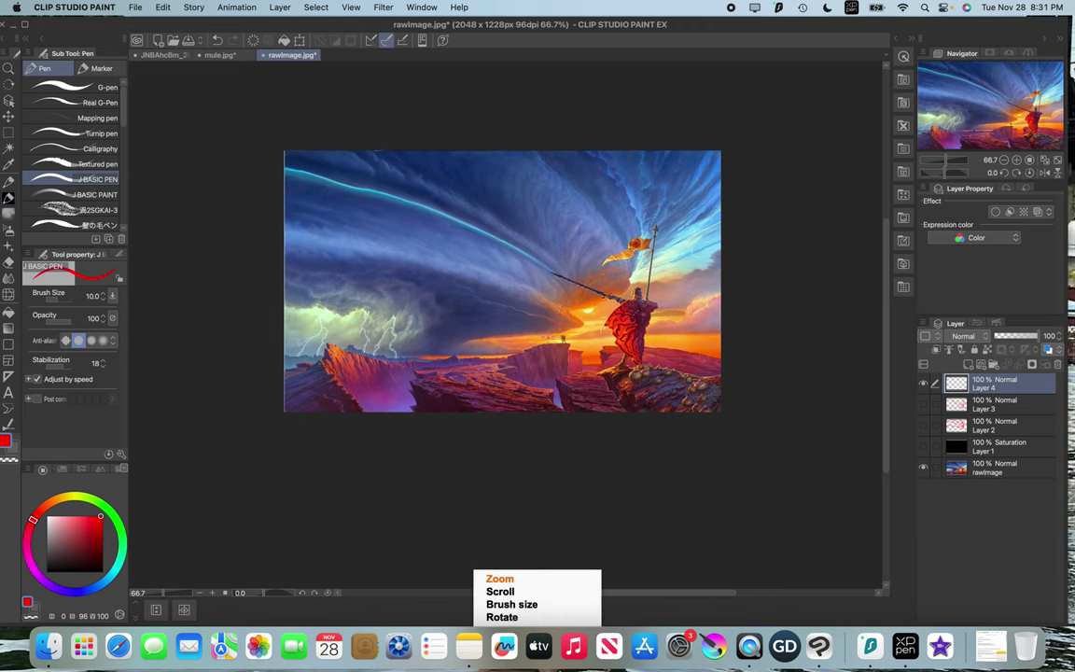
scroll(548, 336, up, 1)
scroll(550, 338, up, 1)
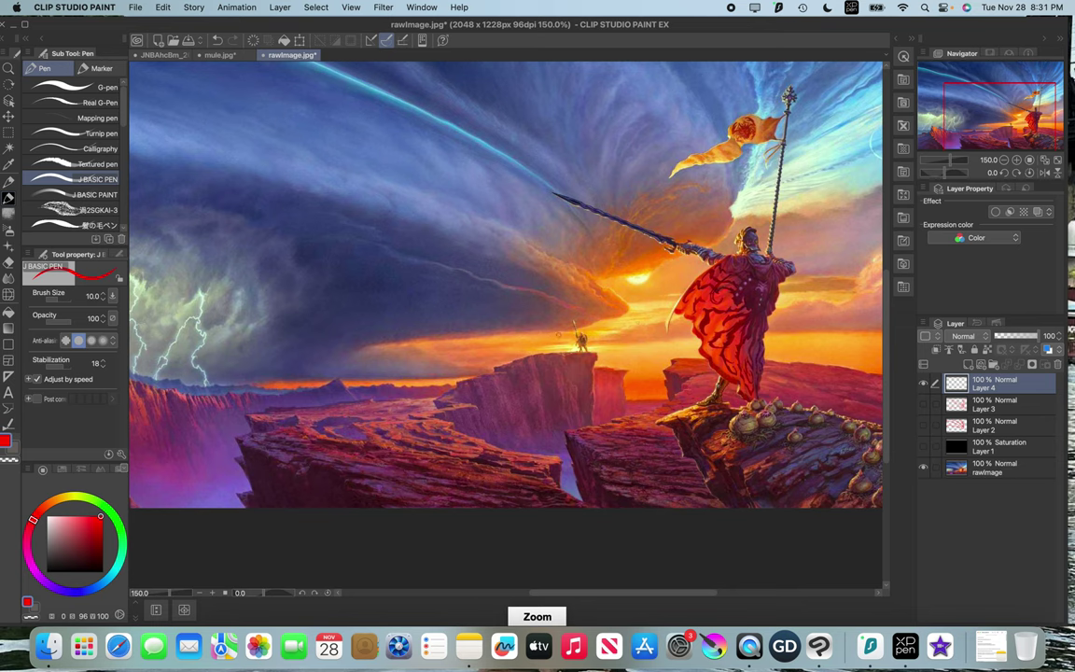
key([)
key([)
key([)
key([)
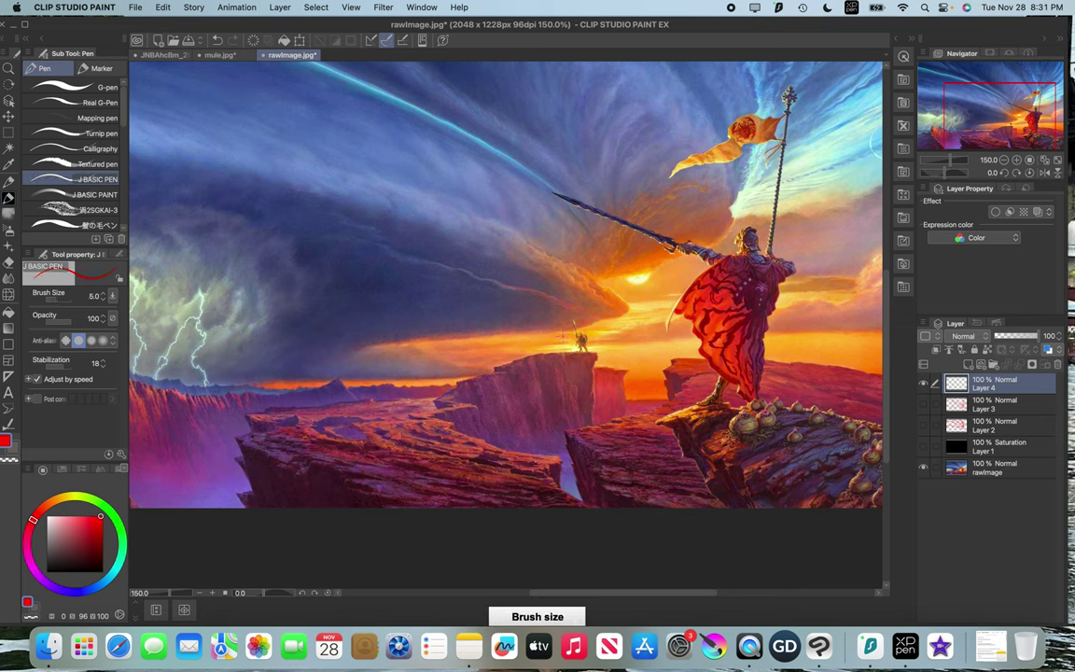
drag(561, 335, 568, 344)
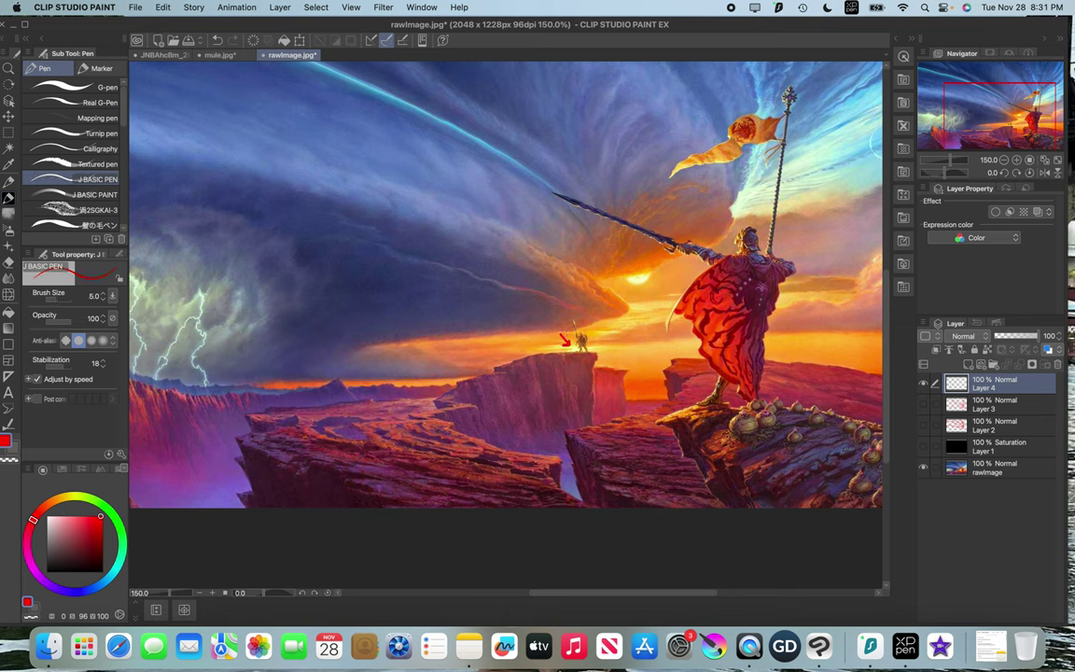
drag(634, 308, 641, 295)
Step: Draw red arrows pointing at the clouds, lightning, canyon mist and horizon glow, and circle a blue and an orange patch of sky
drag(319, 269, 444, 330)
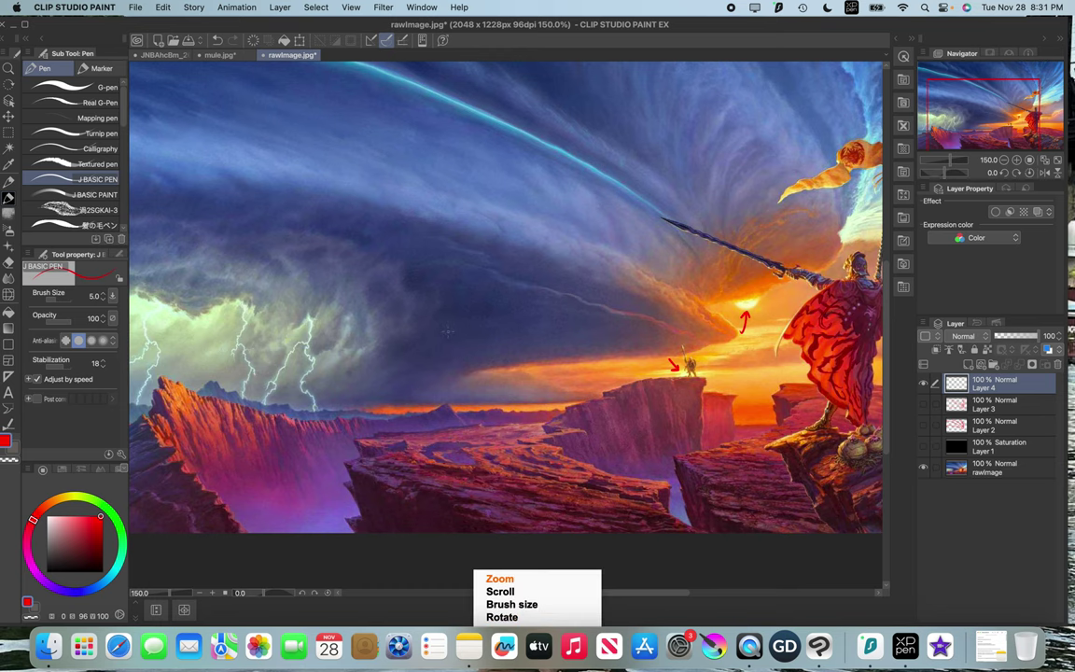
scroll(448, 338, down, 2)
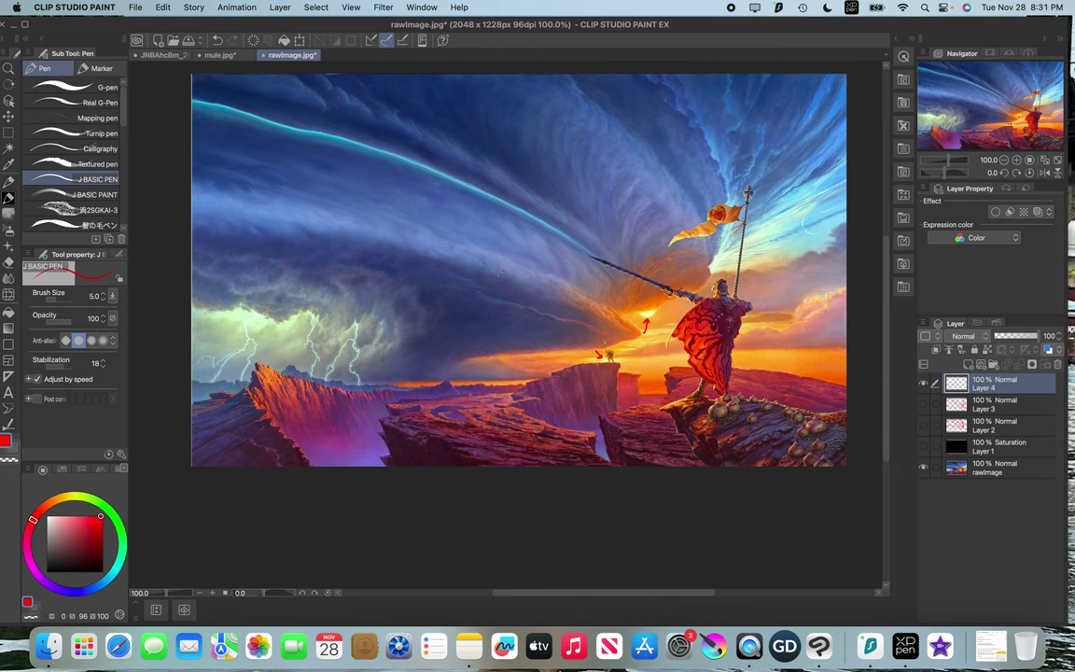
drag(498, 241, 482, 297)
drag(586, 160, 574, 192)
mouse_move(404, 319)
mouse_down()
mouse_move(347, 331)
mouse_move(360, 337)
mouse_up()
drag(355, 375, 348, 411)
drag(640, 395, 647, 362)
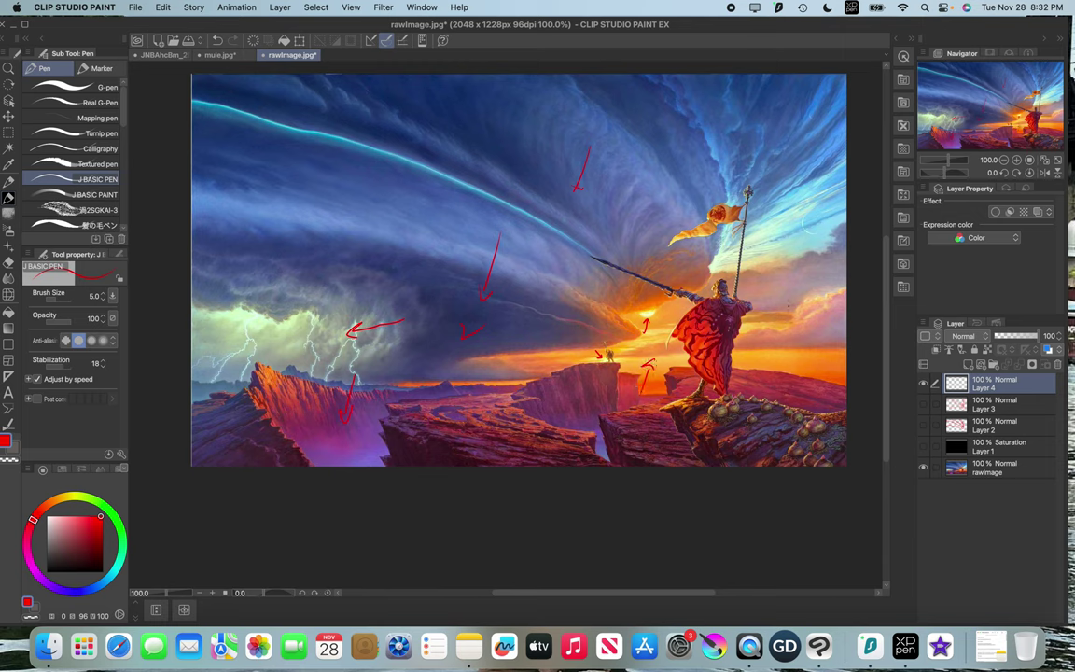
drag(810, 316, 800, 308)
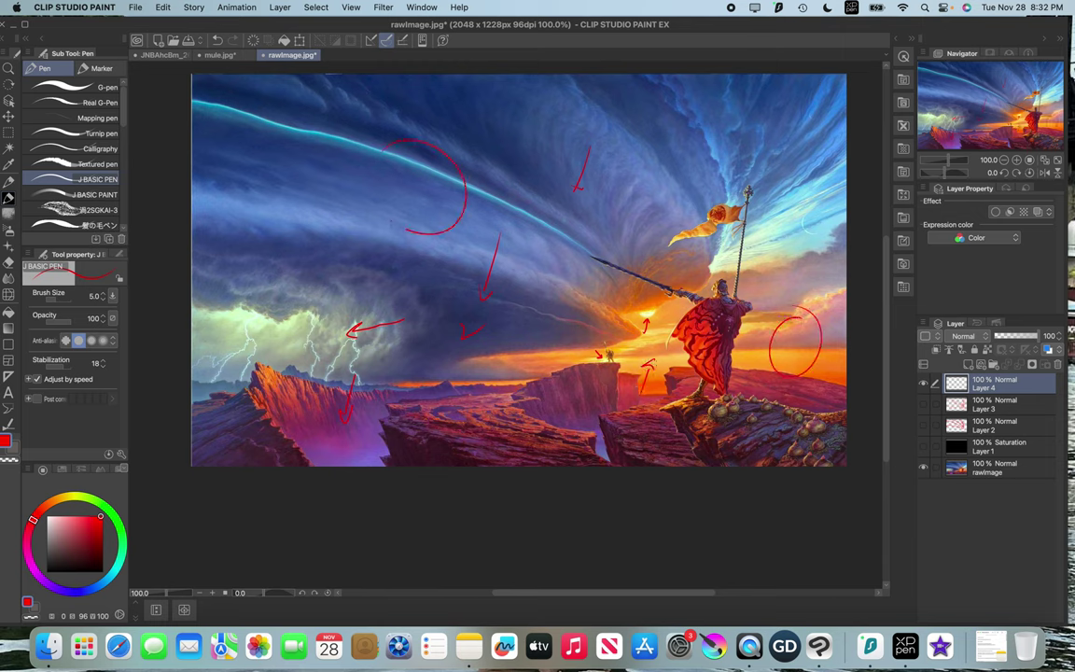
drag(406, 229, 416, 142)
Step: Close the rawImage.jpg document without saving, and hide the saturation layer in mule.jpg
key(super+w)
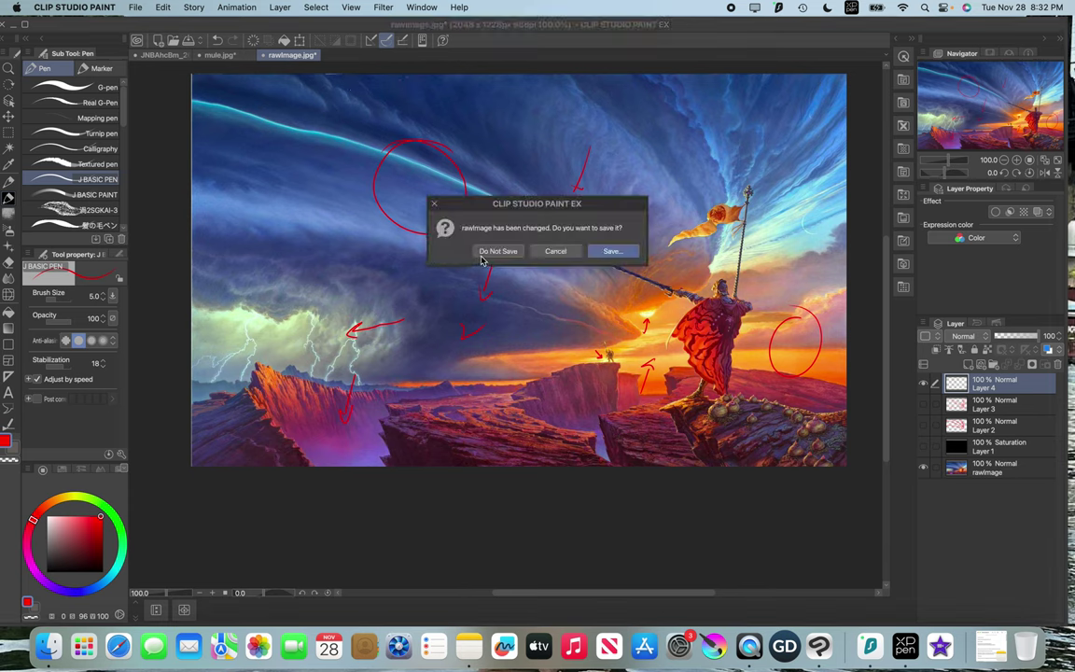
key(super+d)
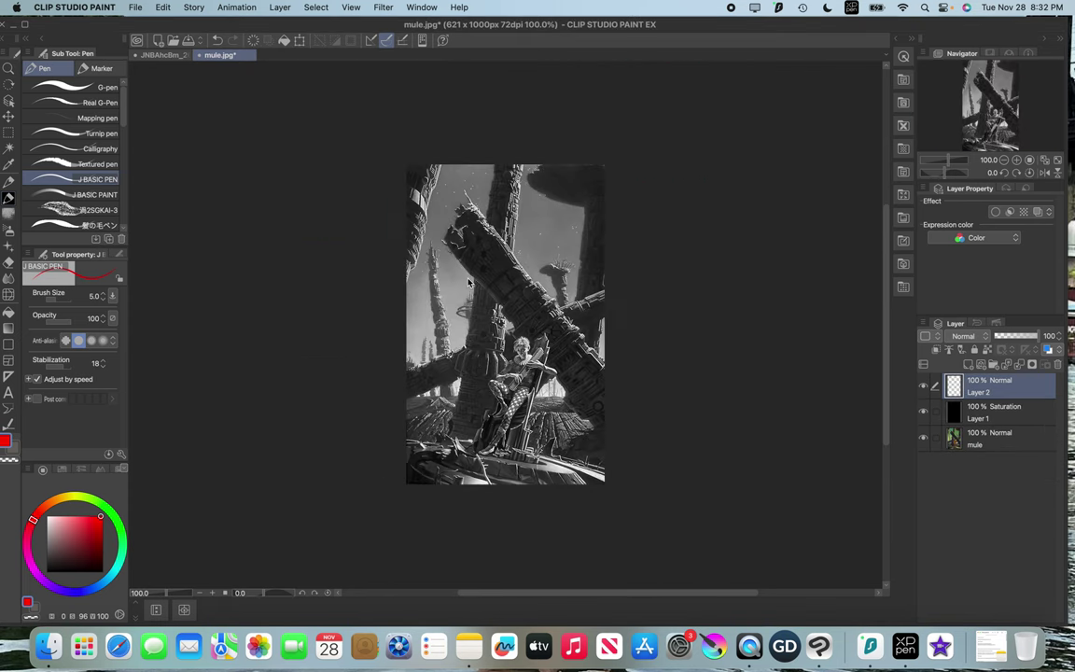
click(922, 411)
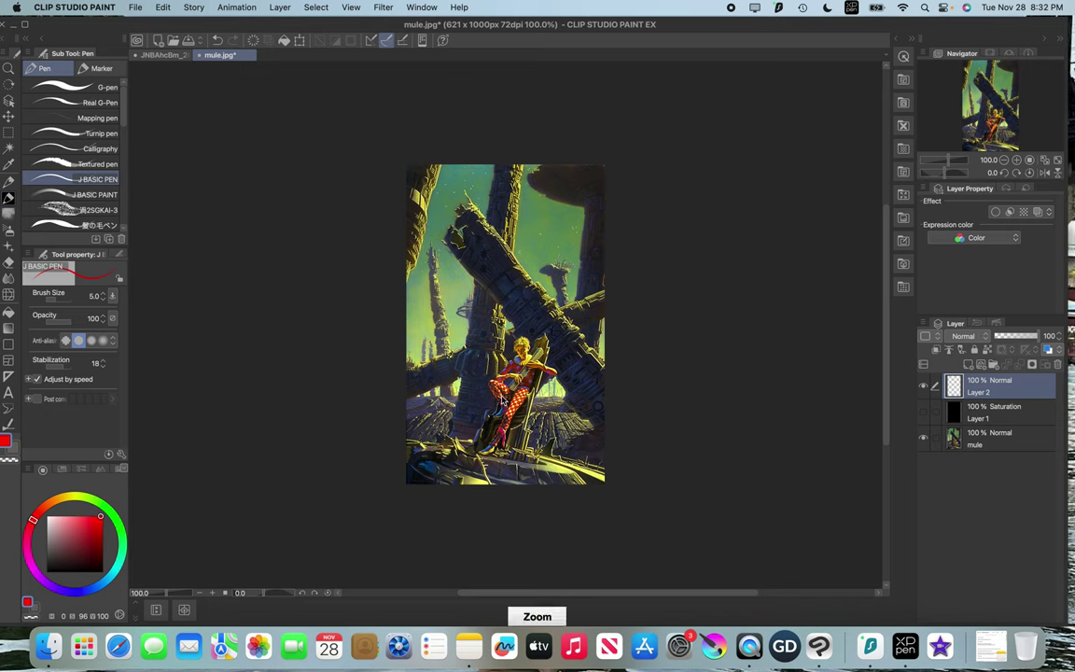
Step: Draw straight red lines along the diagonal fallen tower, the upright tower and the beam crossing behind the seated musician
scroll(504, 324, up, 4)
drag(471, 357, 478, 409)
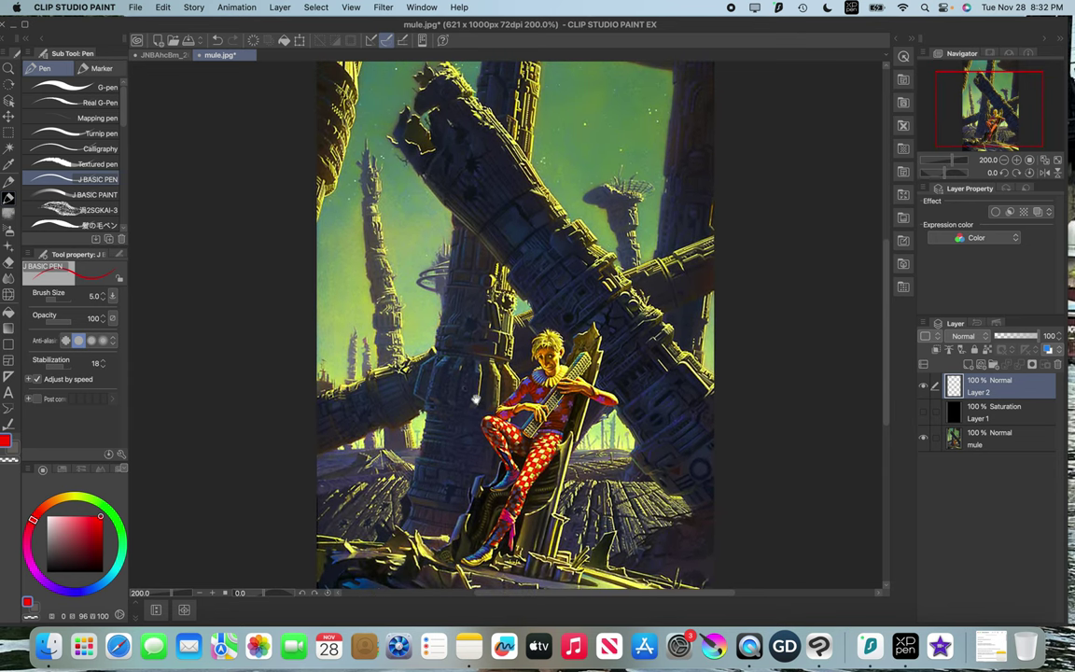
scroll(505, 324, down, 1)
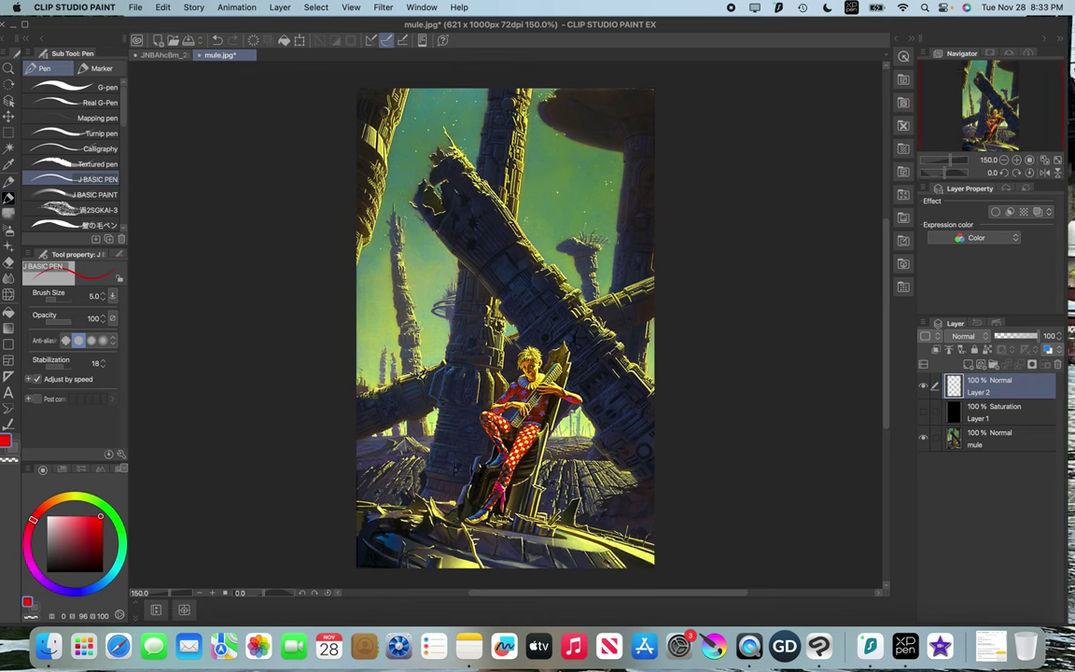
scroll(411, 423, down, 1)
mouse_move(457, 395)
mouse_down()
mouse_move(458, 430)
mouse_move(460, 404)
mouse_up()
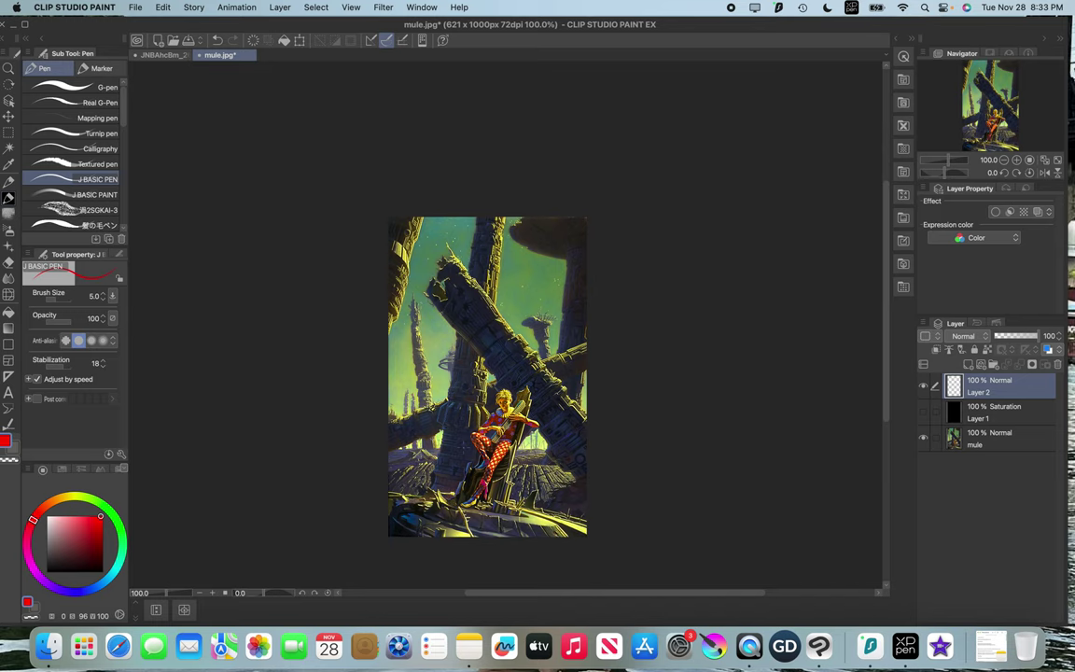
key(shift)
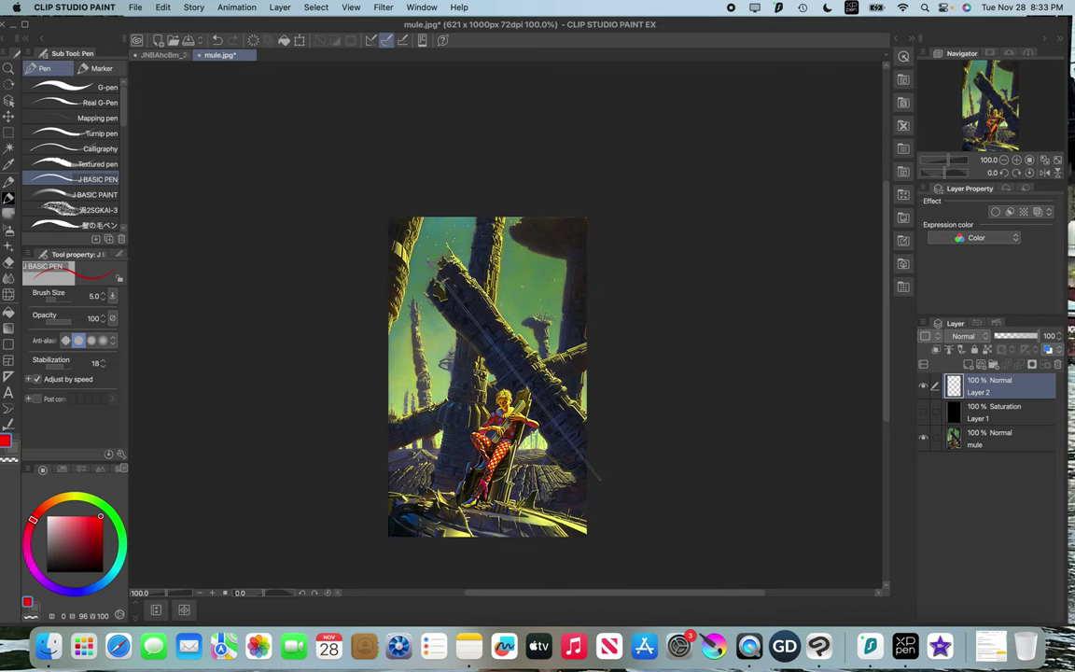
shift+click(426, 264)
click(449, 488)
shift+click(488, 212)
click(388, 438)
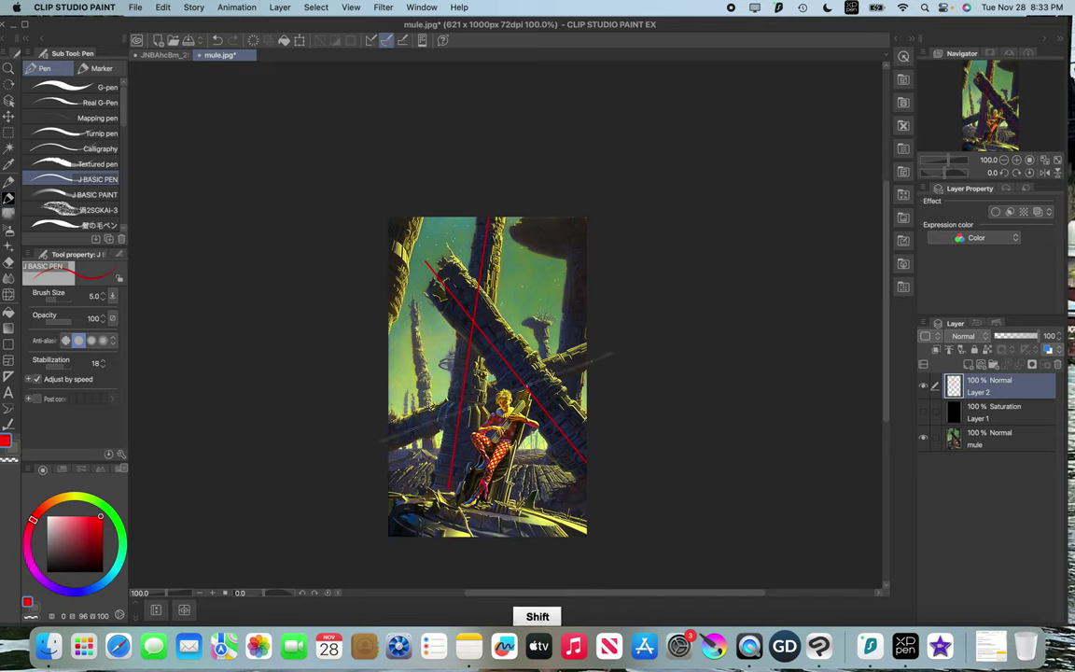
shift+click(589, 353)
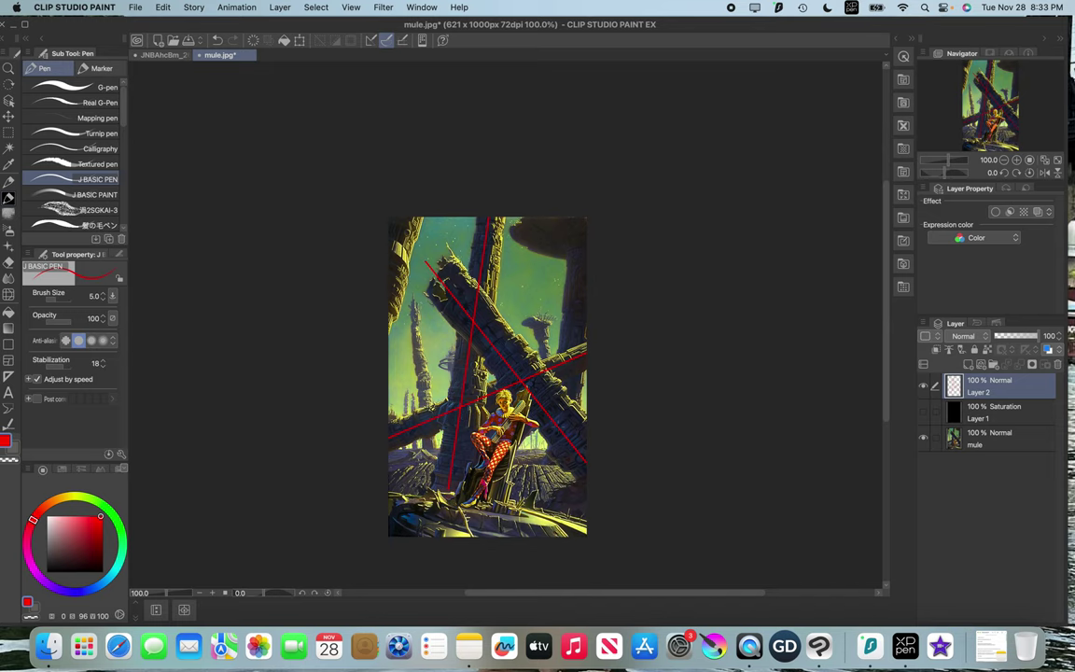
Step: Draw straight red lines along the ground and the left and right edge towers, plus an arrow to the crossing above the musician
click(586, 469)
shift+click(449, 487)
drag(534, 338, 525, 362)
click(578, 225)
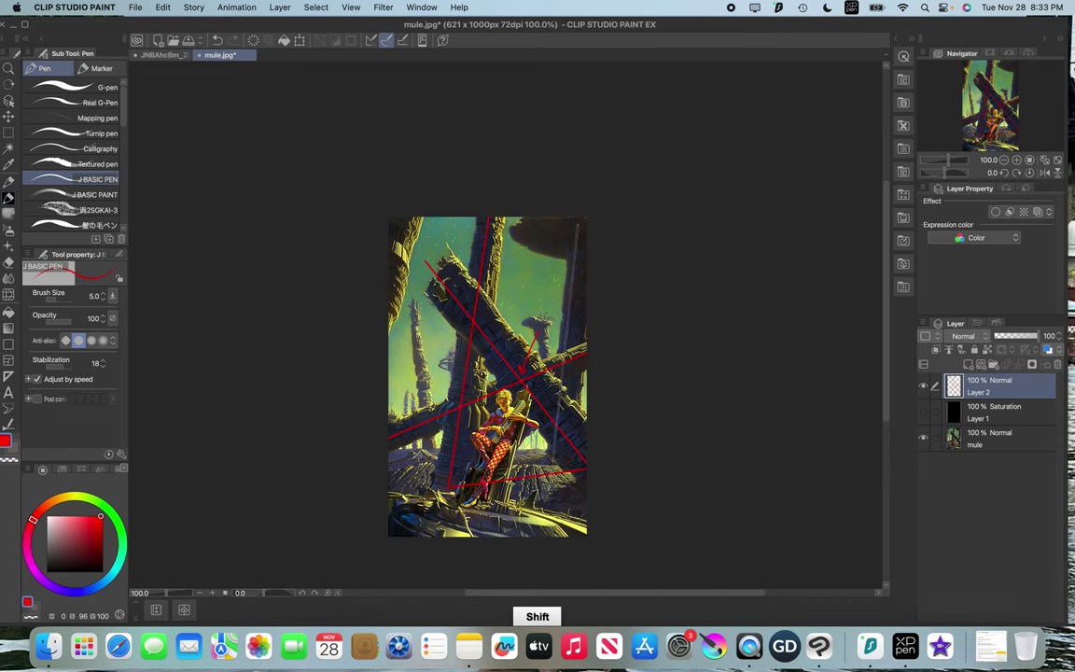
shift+click(552, 477)
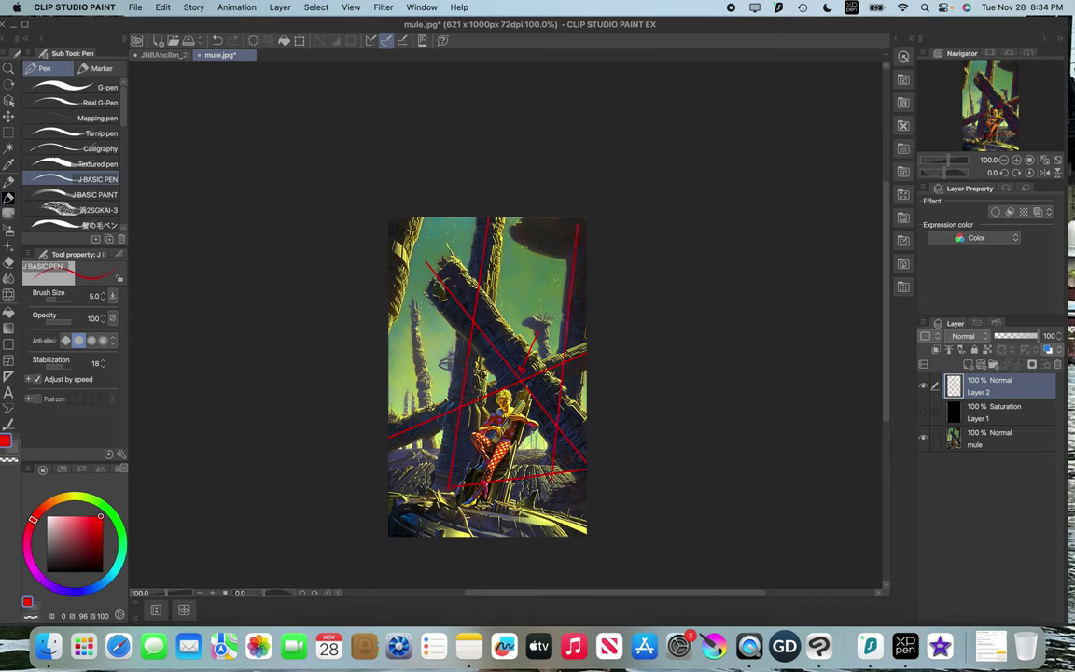
click(386, 334)
shift+click(417, 220)
Step: Circle the seated musician and the dark tower at the painting's upper right, and draw red arrows leading up toward the tower
drag(566, 238, 561, 290)
mouse_move(494, 330)
mouse_down()
mouse_move(536, 278)
mouse_move(528, 303)
mouse_up()
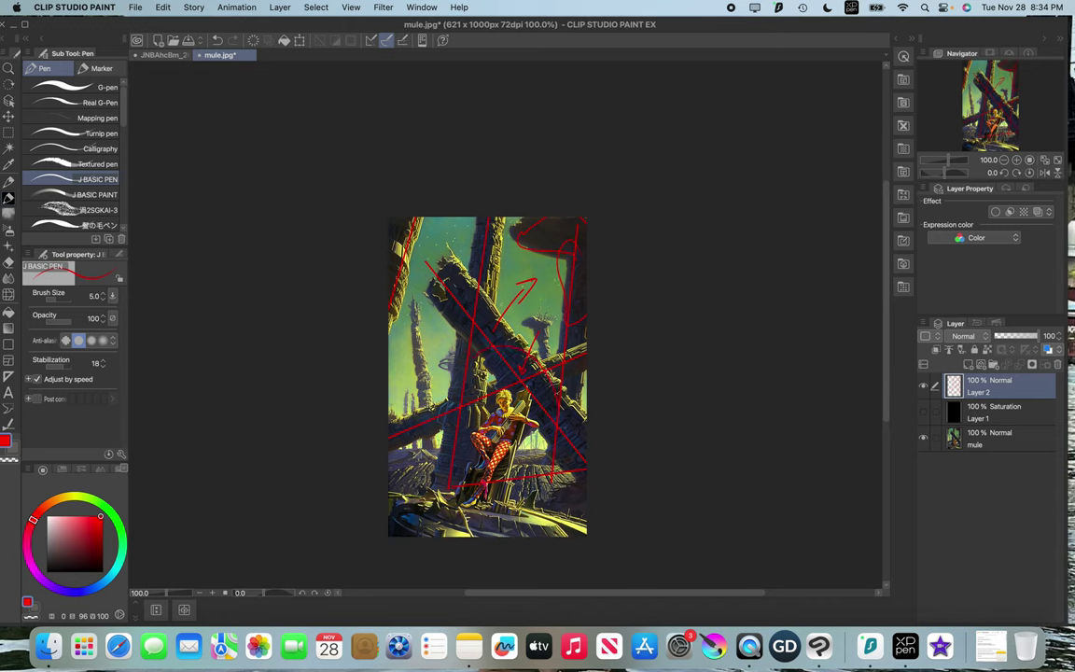
mouse_move(546, 472)
mouse_down()
mouse_move(430, 424)
mouse_move(478, 346)
mouse_up()
drag(533, 269, 547, 259)
drag(492, 307, 518, 269)
drag(519, 269, 516, 285)
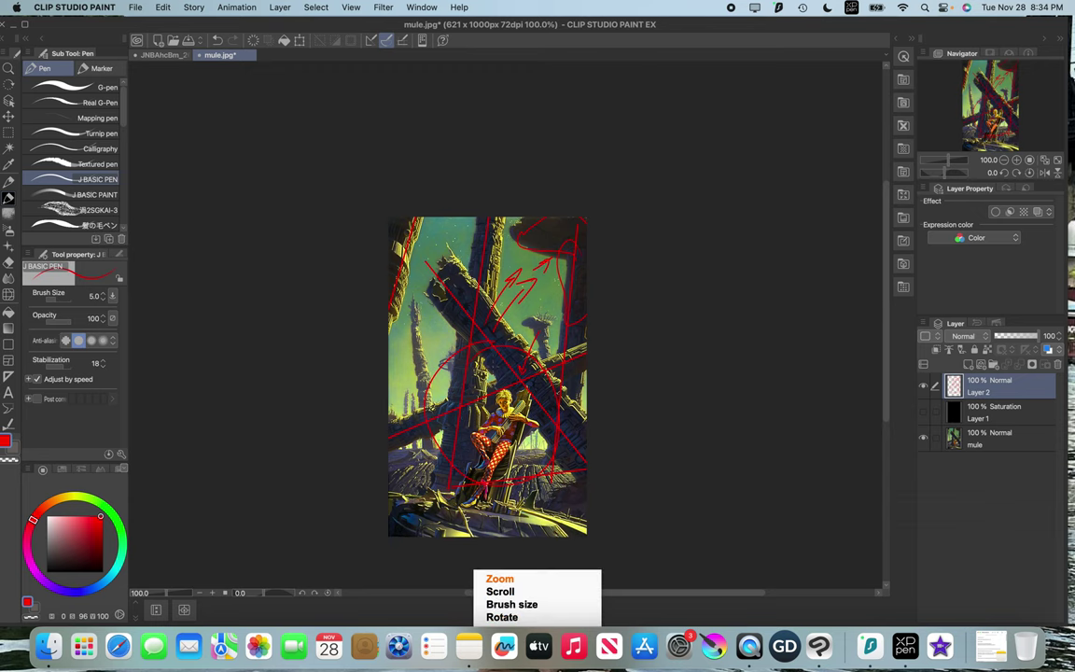
Step: Examine the seated musician and the surrounding towers up close
scroll(487, 376, up, 4)
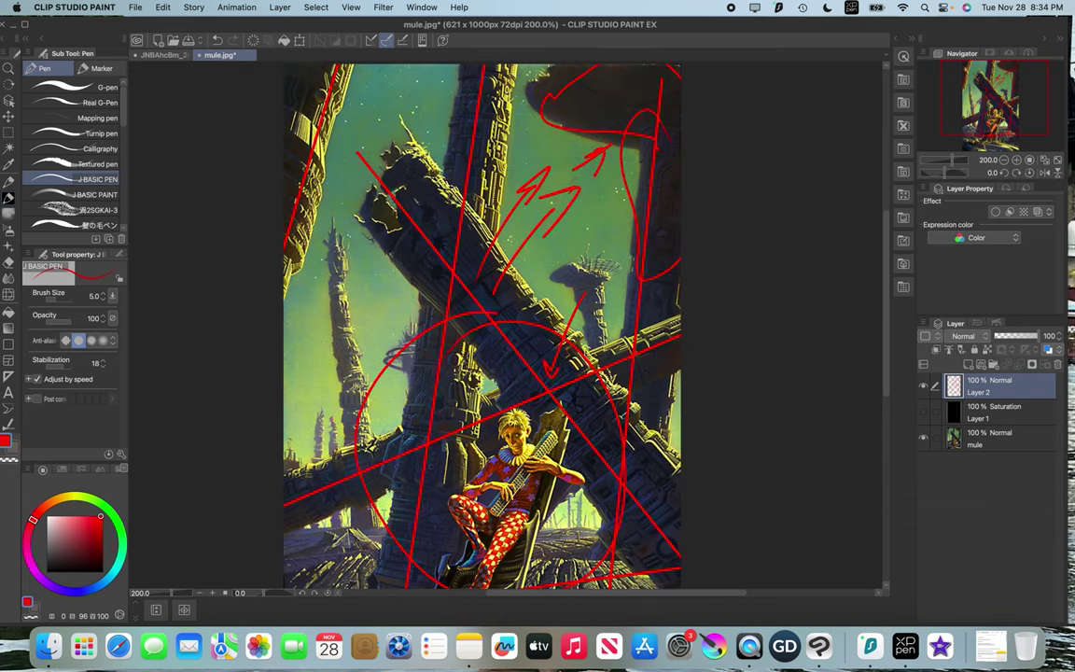
key(space)
drag(504, 370, 501, 289)
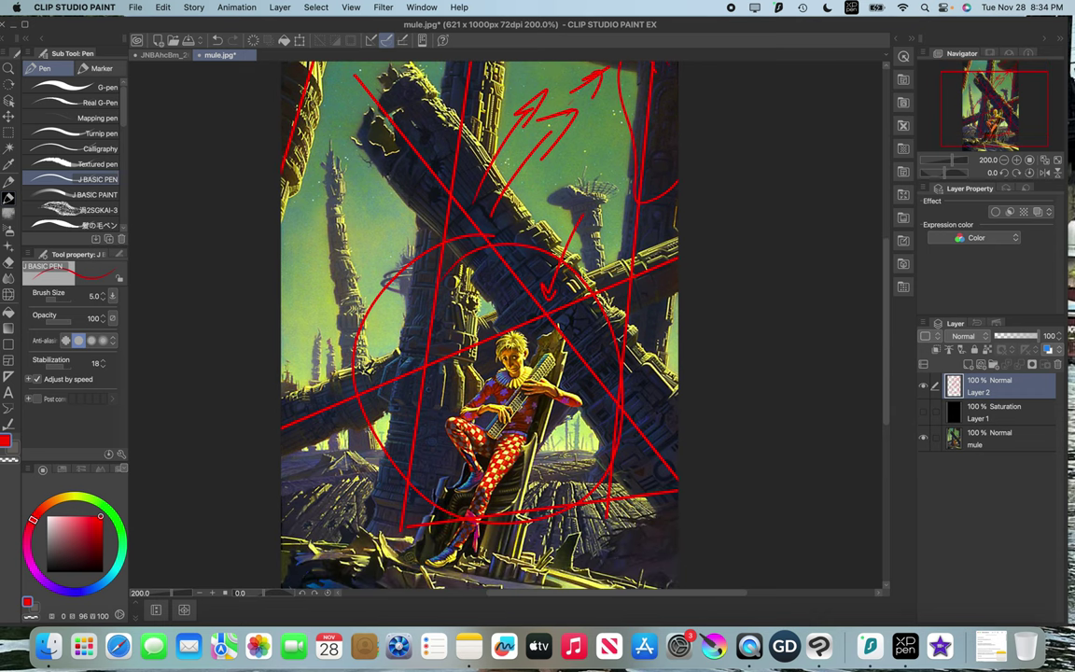
key(space)
drag(495, 392, 514, 348)
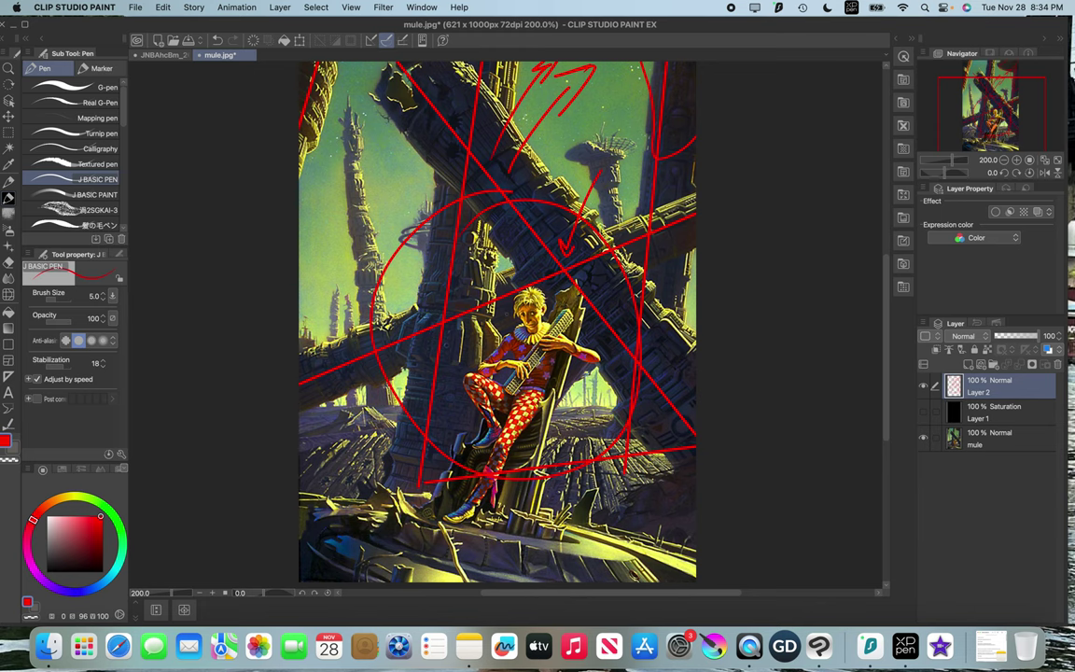
drag(473, 240, 459, 274)
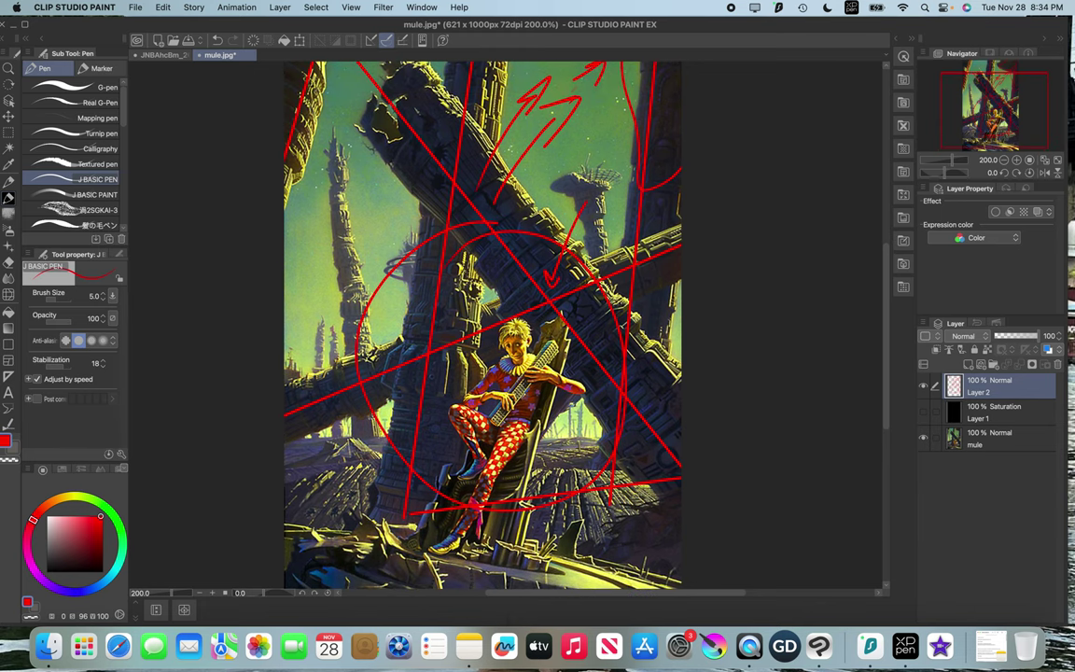
Step: Inspect the seated musician up close and draw a red arrow from the tower beside him toward his shoulder
scroll(510, 363, up, 2)
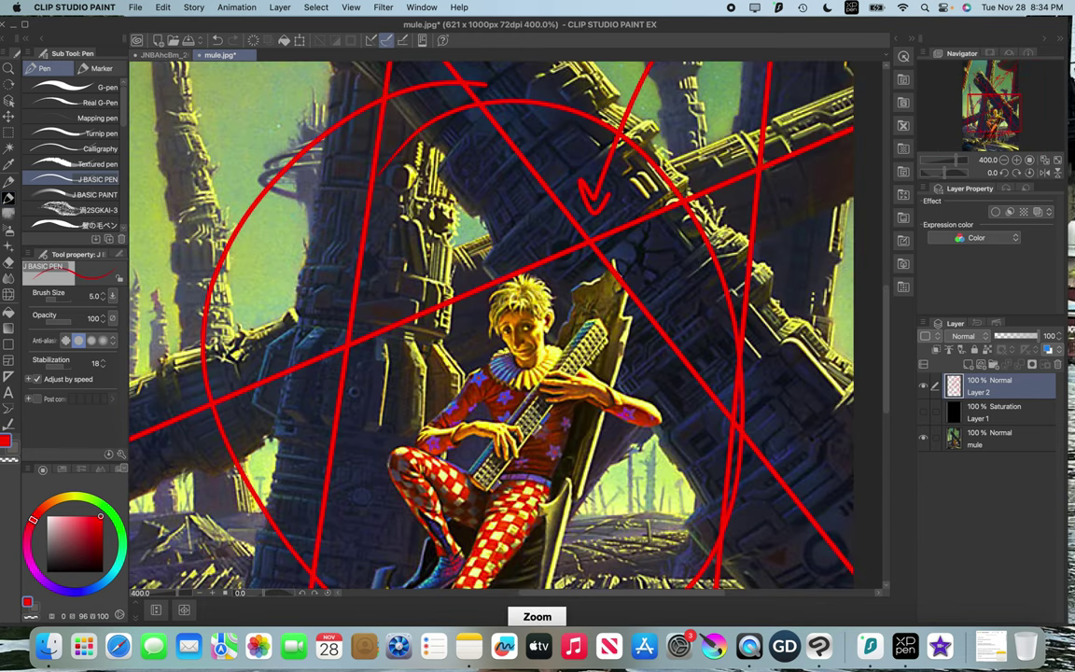
key(space)
drag(500, 326, 495, 273)
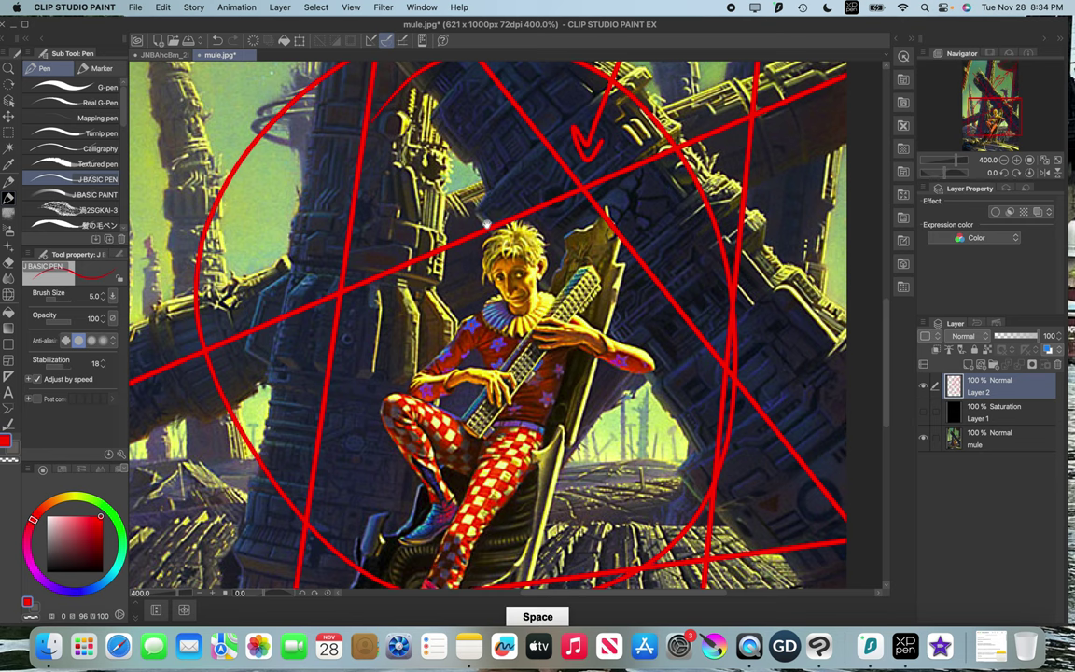
drag(438, 205, 488, 180)
drag(505, 277, 499, 412)
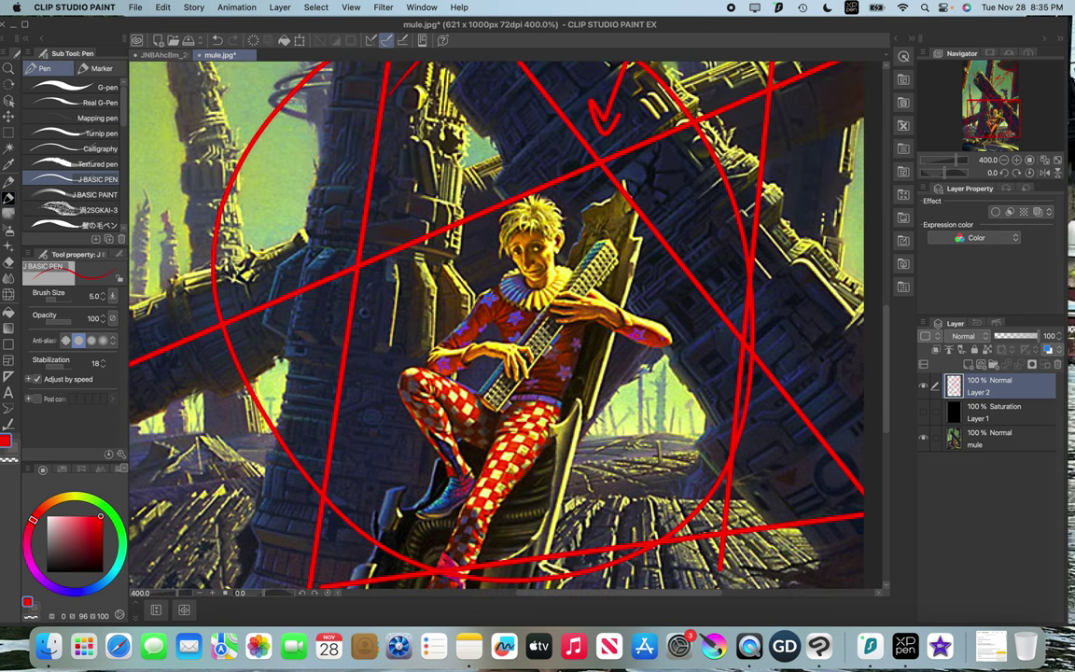
key(space)
mouse_move(459, 255)
mouse_down()
mouse_move(477, 301)
mouse_move(469, 359)
mouse_move(396, 265)
mouse_move(425, 283)
mouse_move(406, 300)
mouse_up()
Step: Draw a short red arrow pointing at the musician's checkered thigh, and inspect the wreckage around his feet
key(space)
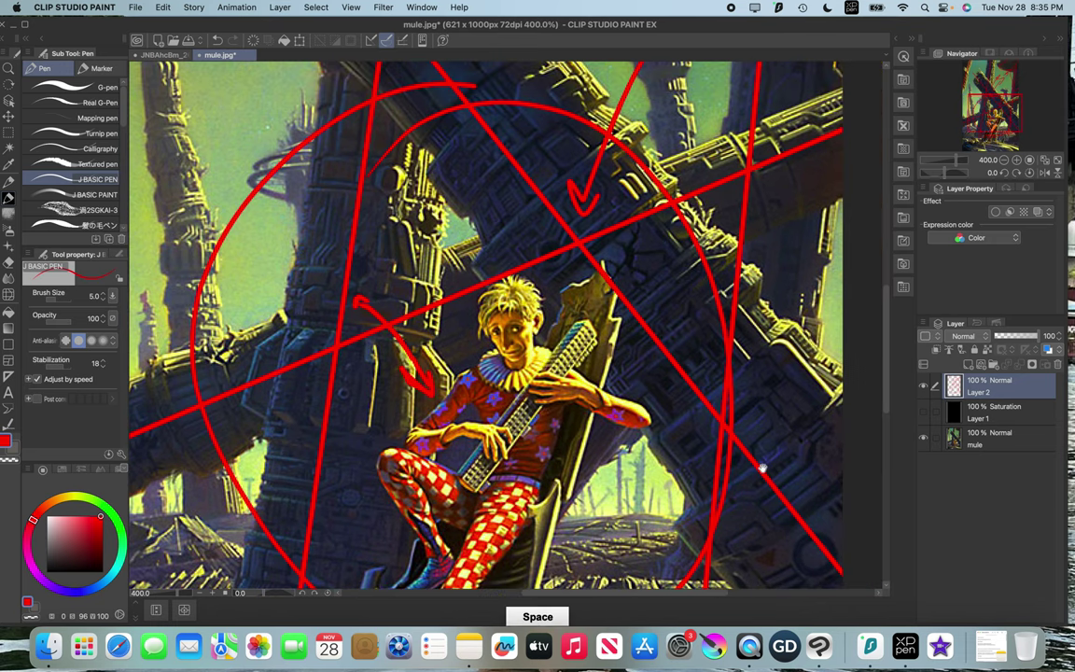
mouse_move(698, 418)
mouse_down()
mouse_move(649, 315)
mouse_move(682, 408)
mouse_up()
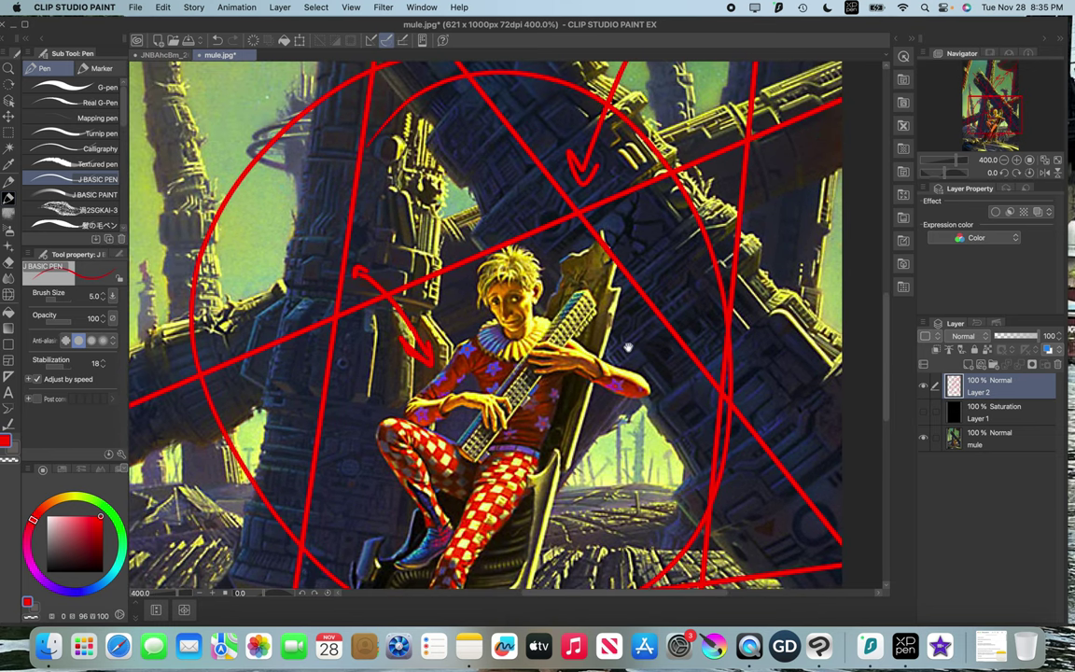
drag(656, 355, 699, 417)
drag(581, 417, 585, 320)
drag(594, 438, 618, 426)
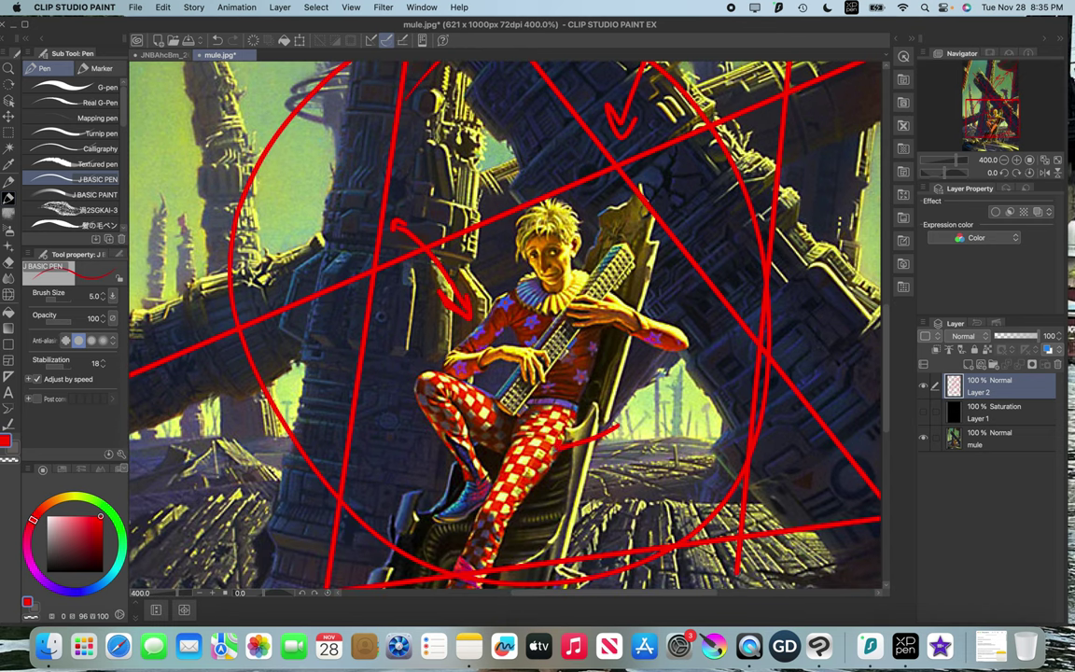
drag(536, 565, 607, 368)
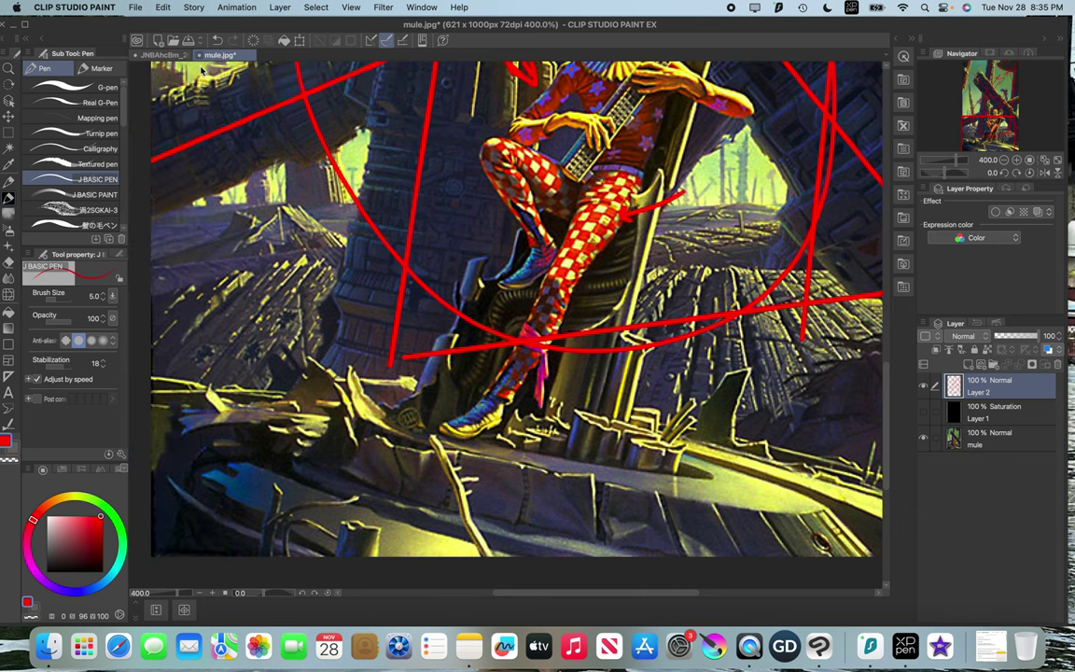
Step: Close the mule.jpg painting and hide the Saturation layer of the mummies painting to show it in colour
key(super+w)
click(482, 254)
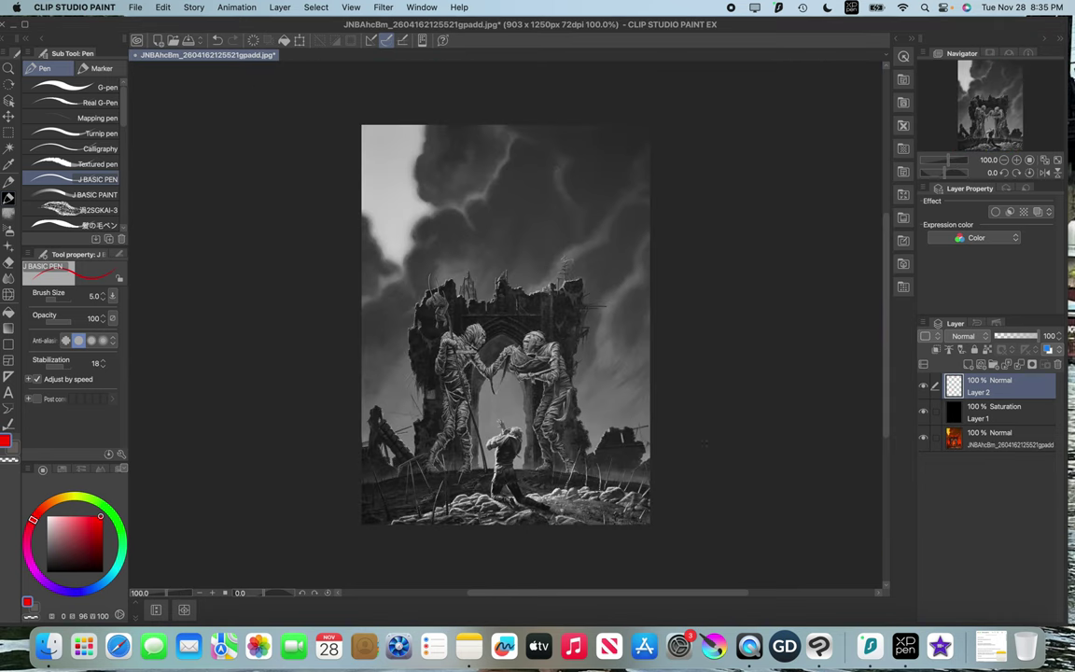
click(923, 410)
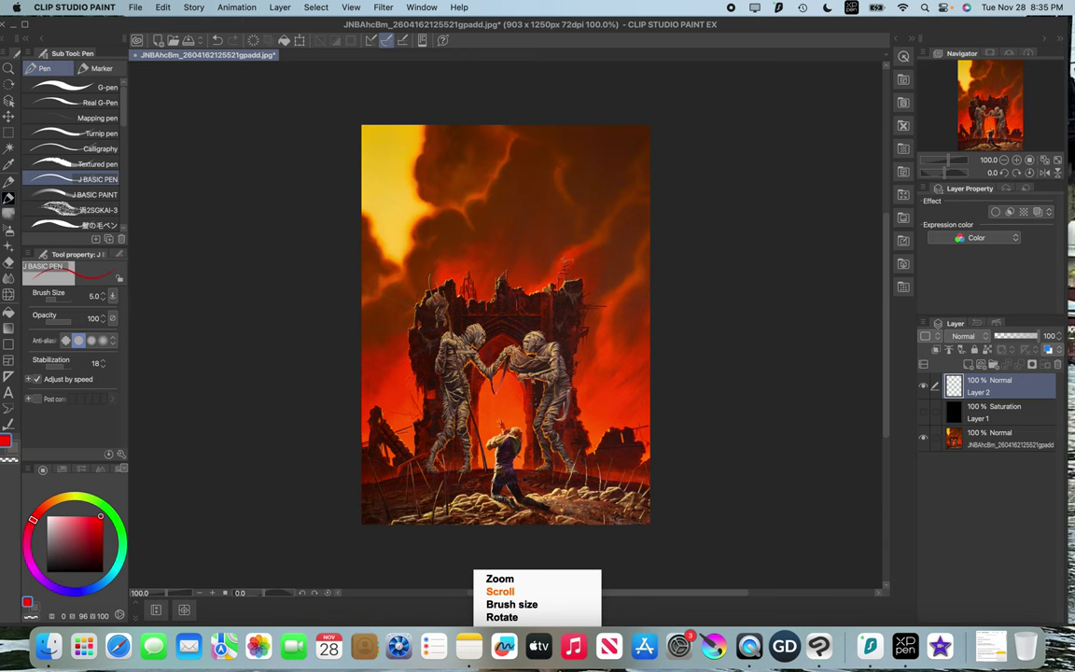
Step: Examine the two mummies, the ruined arch and the kneeling figure in colour, both up close and as a whole
key(super+plus)
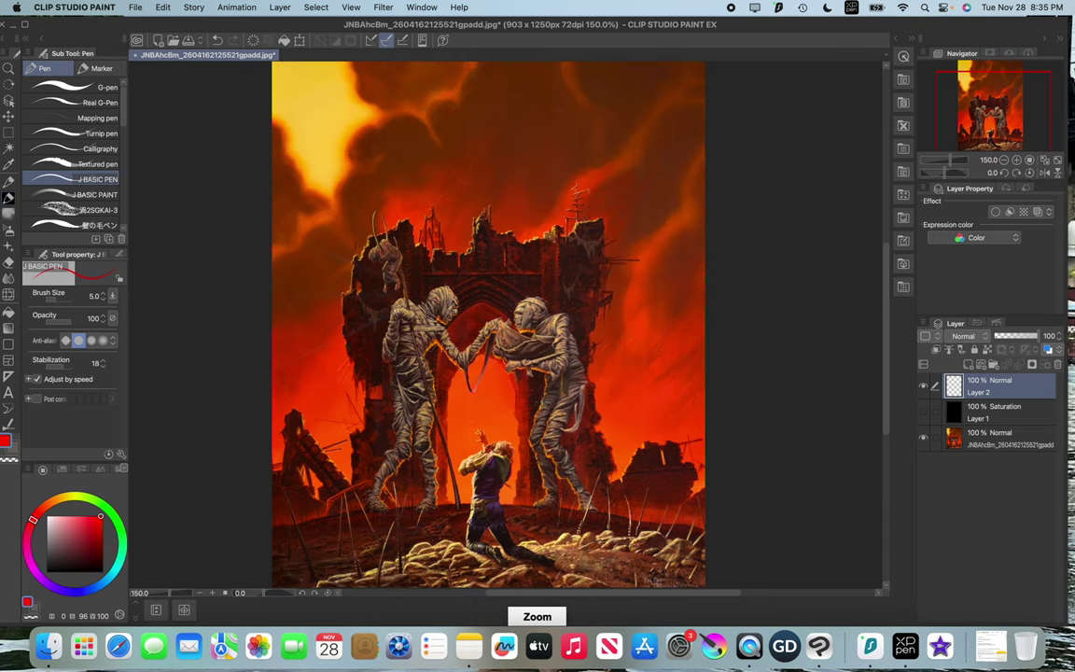
key(space)
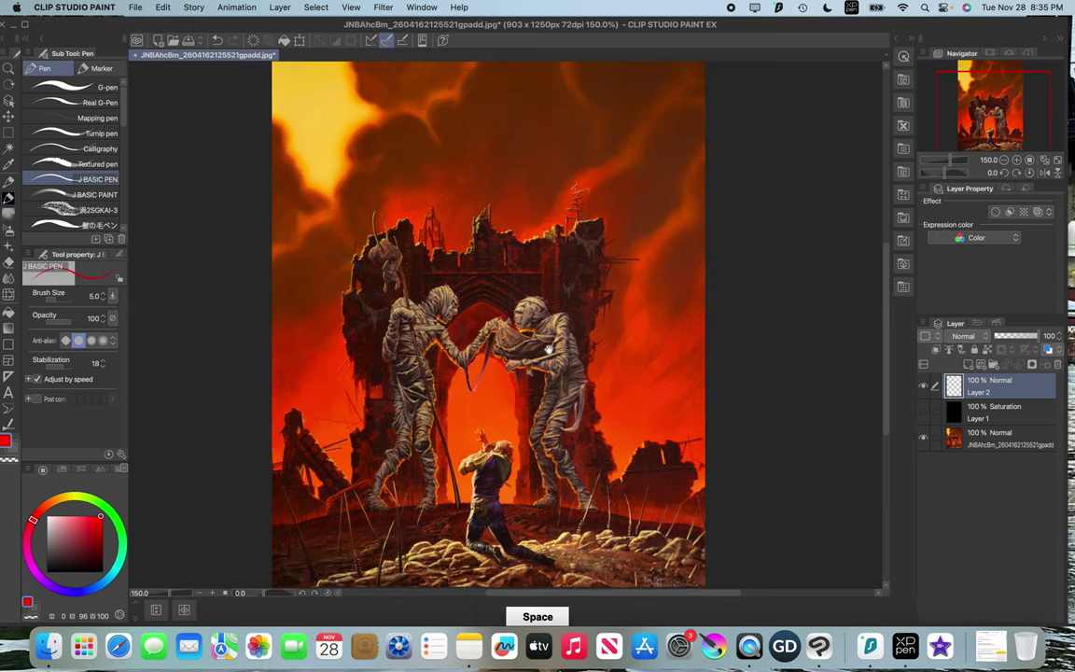
drag(551, 388, 573, 366)
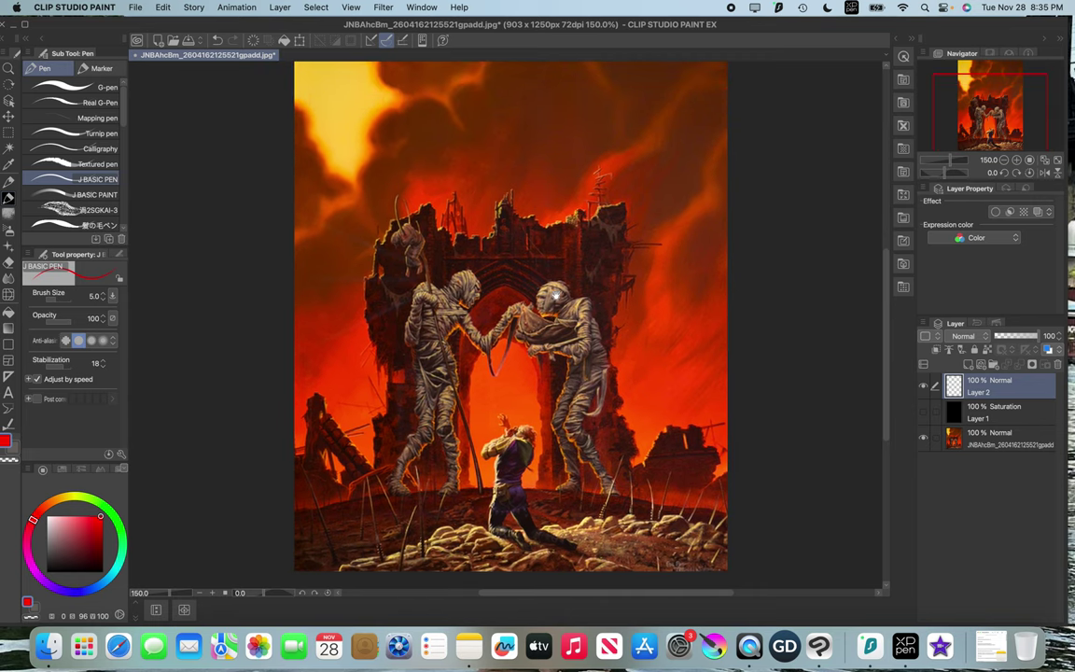
drag(554, 277, 558, 309)
mouse_move(549, 250)
mouse_down()
mouse_move(559, 288)
mouse_move(556, 247)
mouse_up()
scroll(555, 248, down, 3)
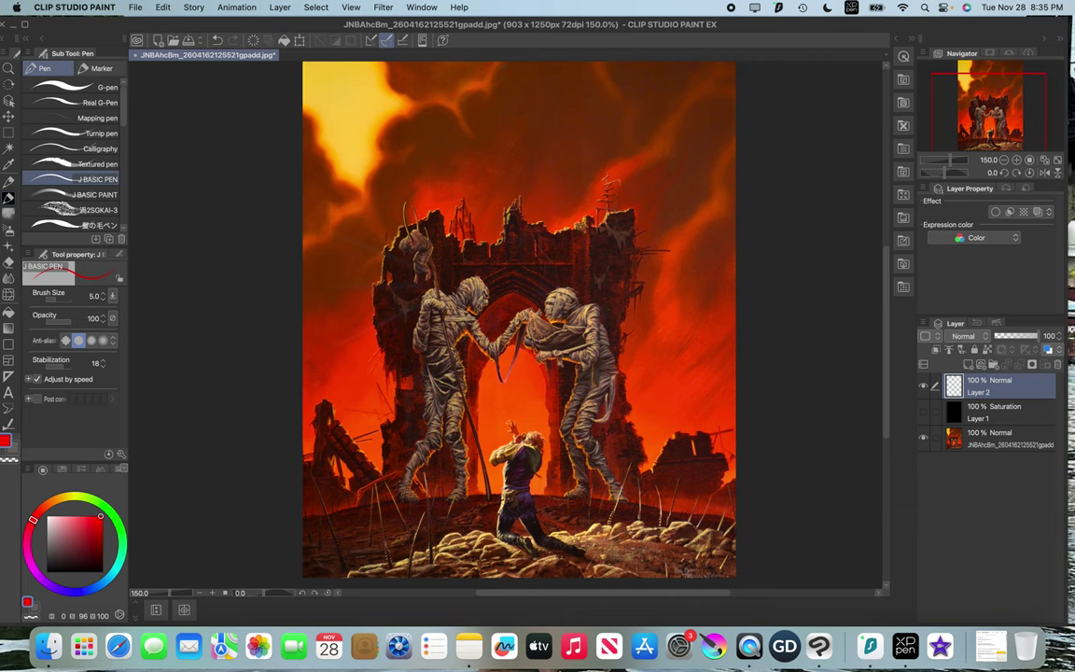
scroll(536, 338, down, 1)
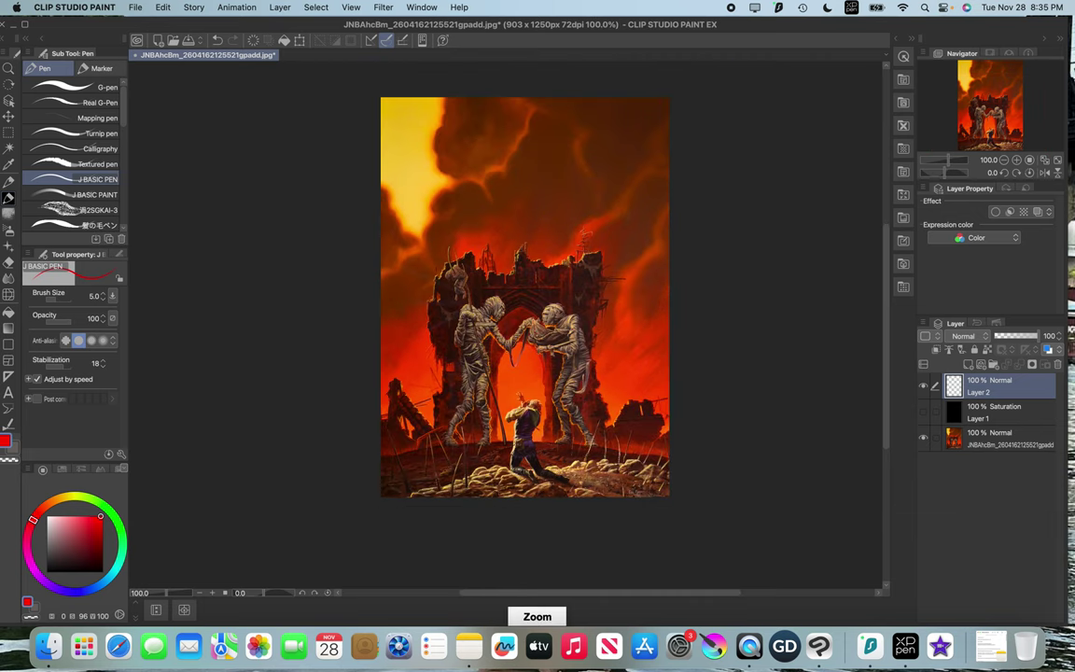
key(space)
drag(547, 297, 538, 317)
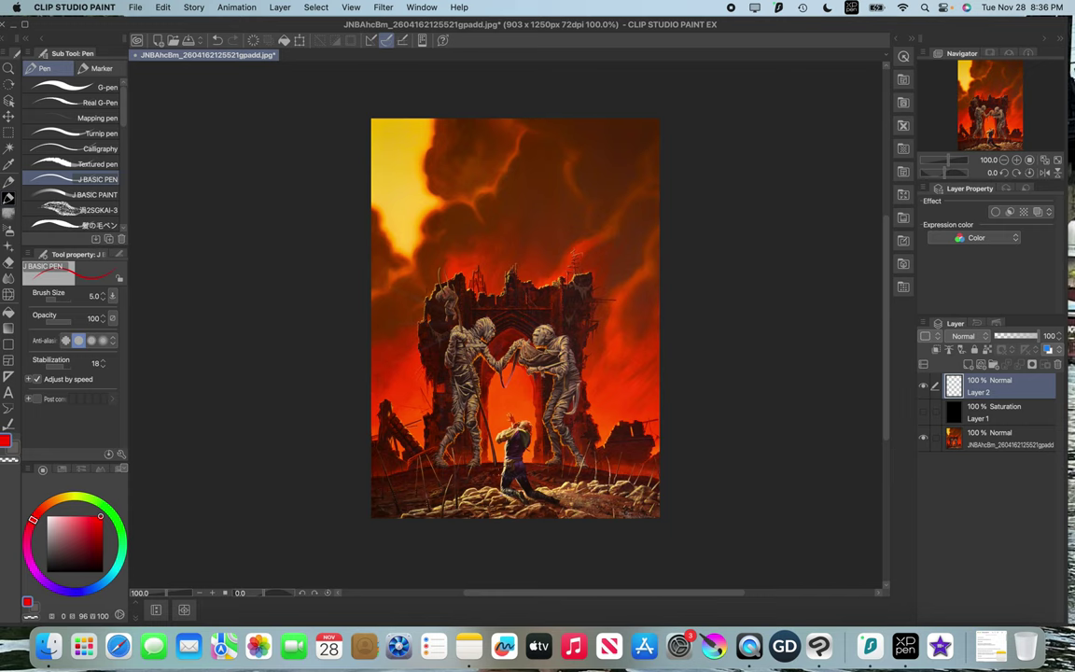
Step: Compare the painting in grayscale and in colour by repeatedly switching the Saturation layer's visibility
click(924, 415)
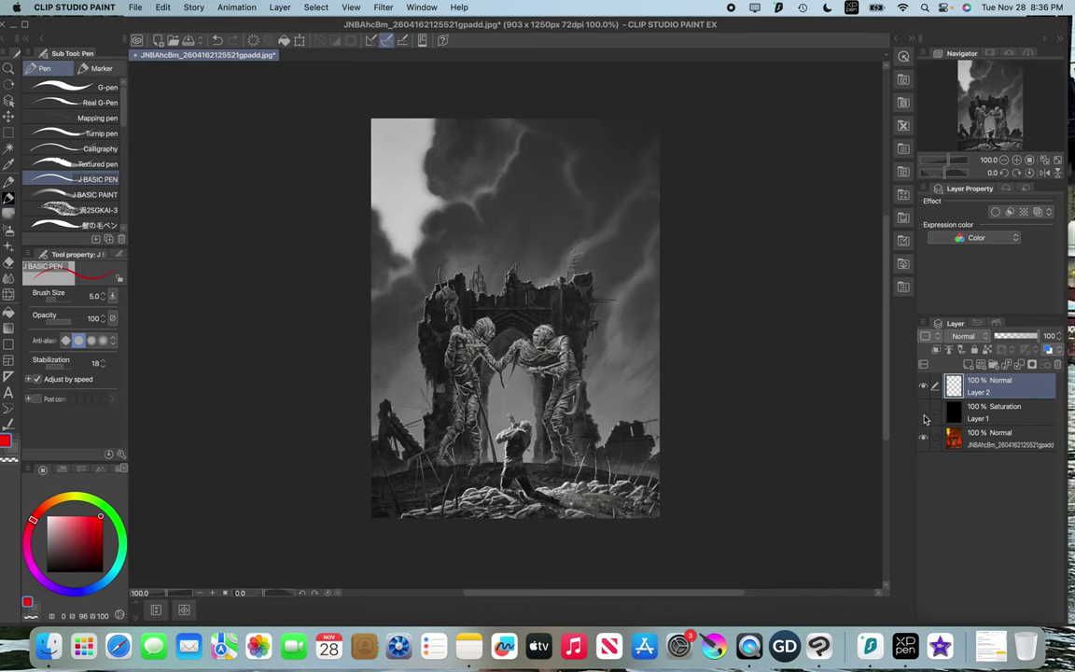
click(924, 415)
click(923, 415)
click(924, 414)
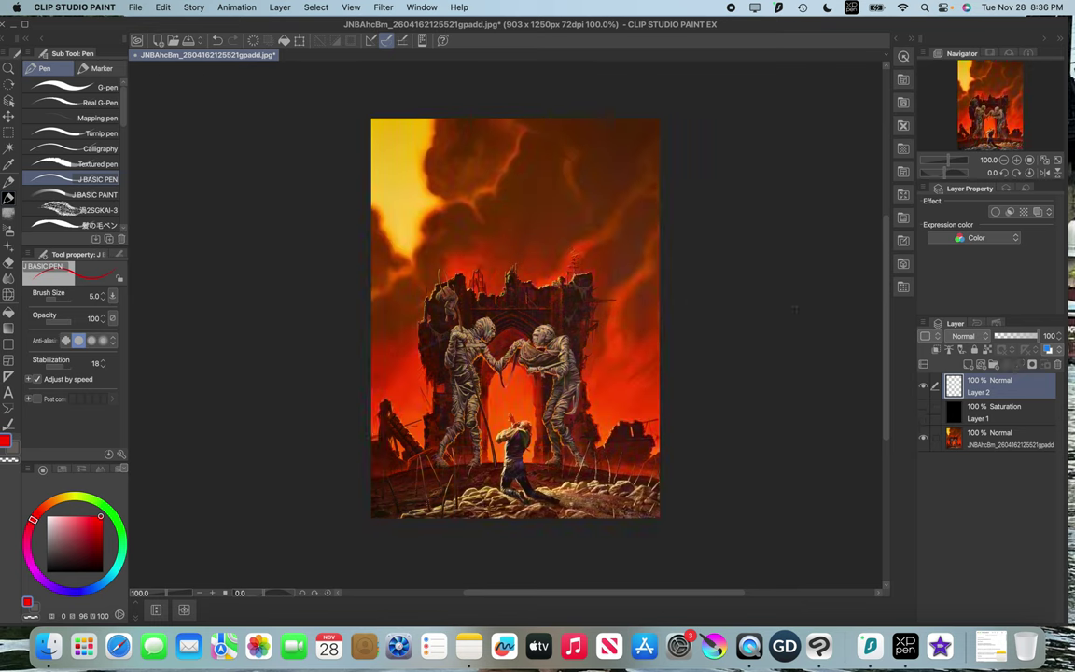
Step: Circle the bright sky patch in red, show the Saturation layer, and draw an arrow from the sky down toward the kneeling figure
mouse_move(417, 124)
mouse_down()
mouse_move(436, 207)
mouse_move(389, 217)
mouse_move(374, 186)
mouse_move(377, 126)
mouse_move(416, 122)
mouse_up()
click(924, 414)
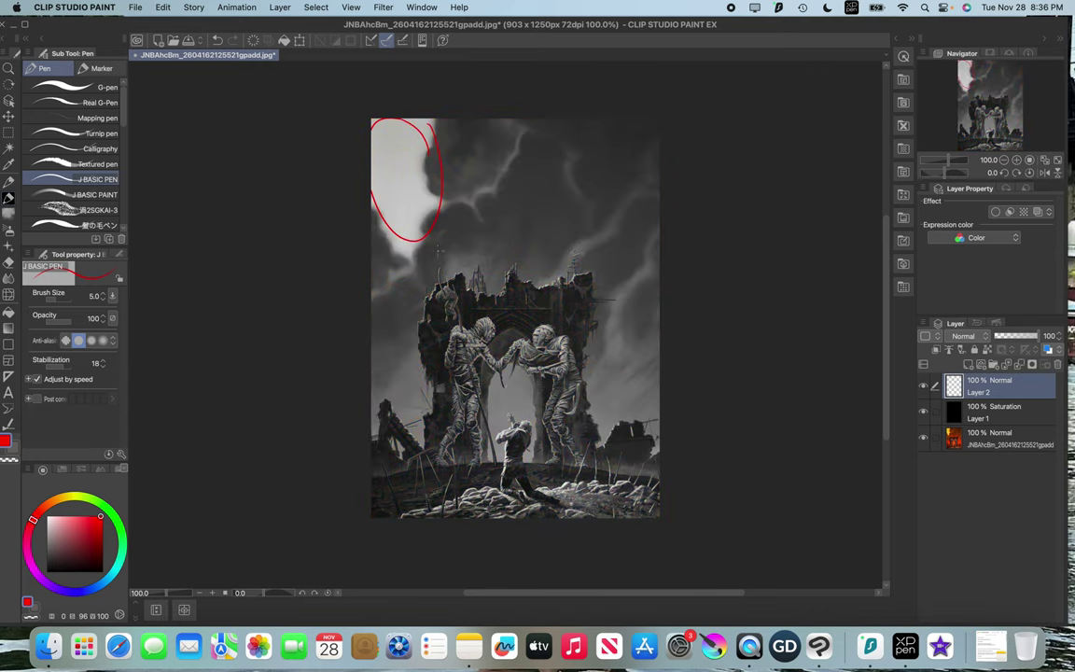
mouse_move(439, 229)
mouse_down()
mouse_move(384, 254)
mouse_move(382, 132)
mouse_up()
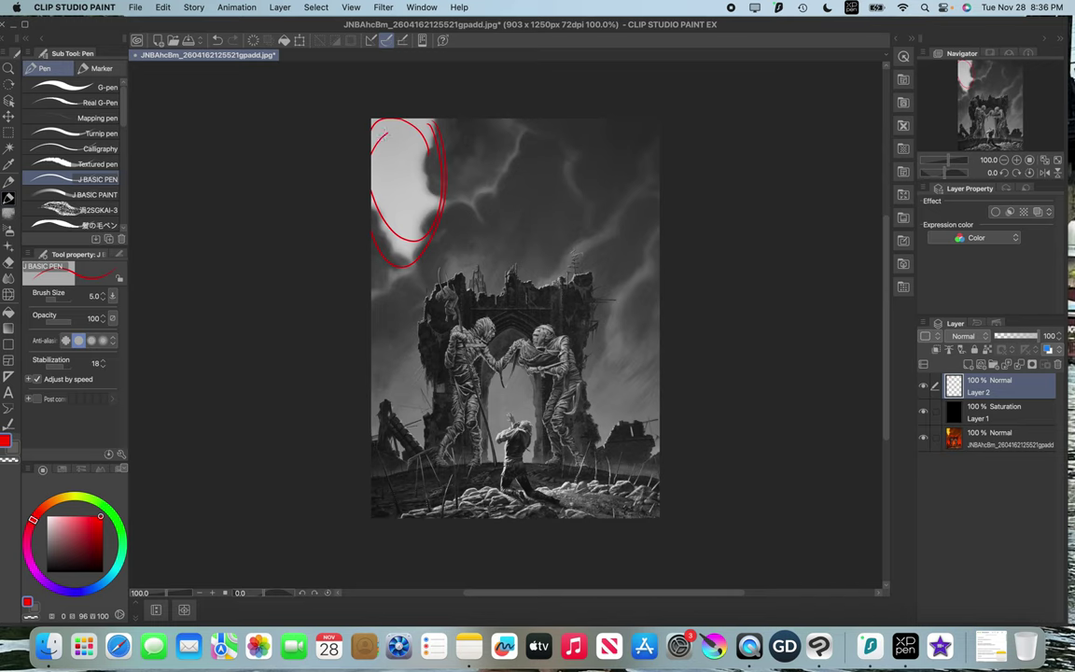
drag(414, 221, 486, 324)
drag(416, 227, 537, 426)
Step: Outline the pale rocks, the kneeling figure and the archway behind him in red, with an arrow leading back up to the sky
drag(609, 499, 417, 522)
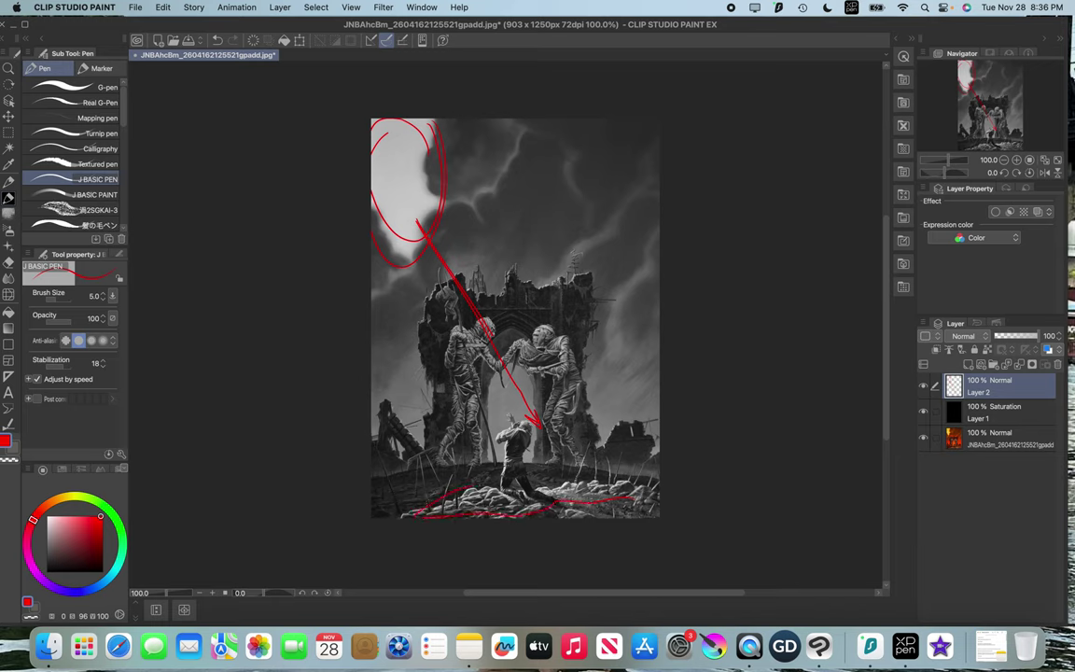
drag(497, 427, 512, 424)
drag(521, 437, 512, 457)
drag(490, 399, 489, 455)
drag(520, 372, 532, 456)
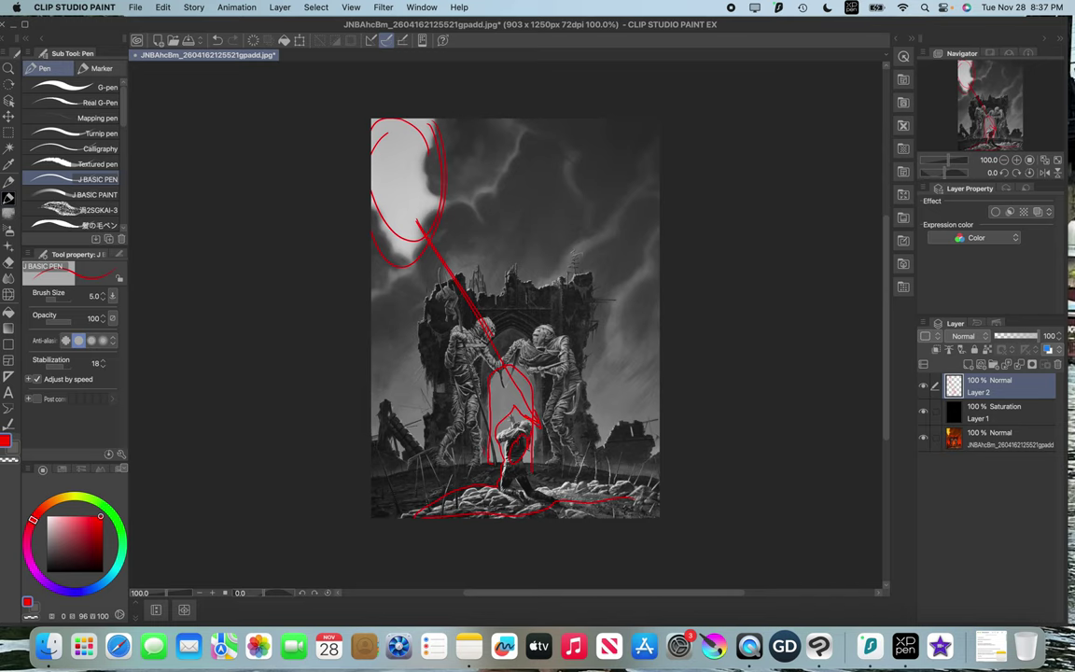
mouse_move(500, 409)
mouse_down()
mouse_move(447, 358)
mouse_move(413, 295)
mouse_up()
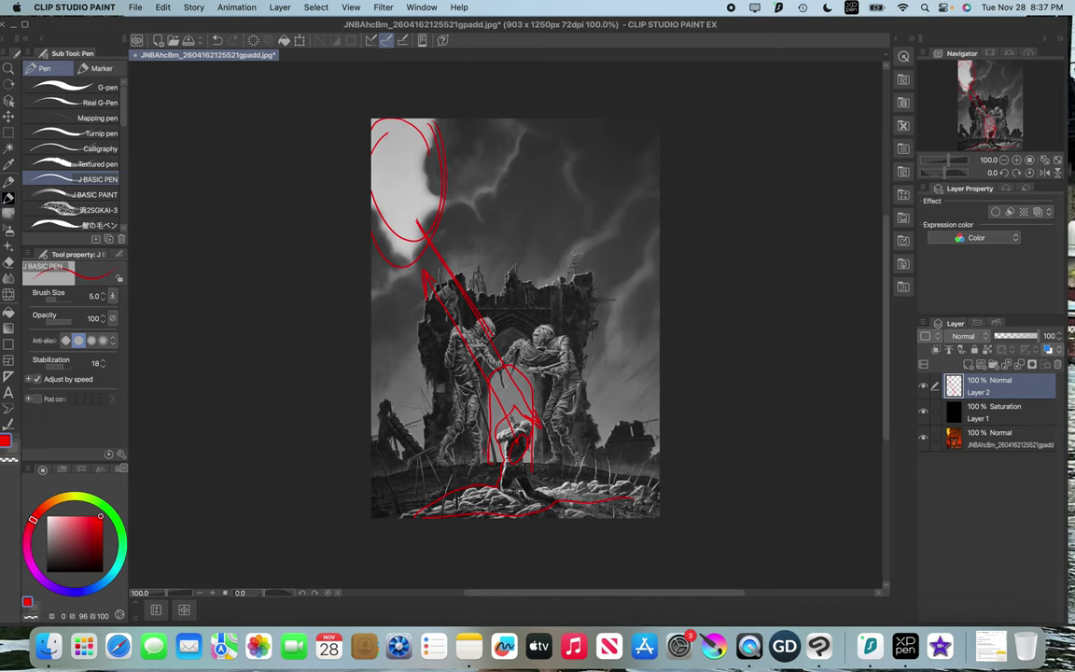
Step: Hide Layer 2 with the red marks and the Saturation layer to view the mummies painting clean and in full colour
key(super+plus)
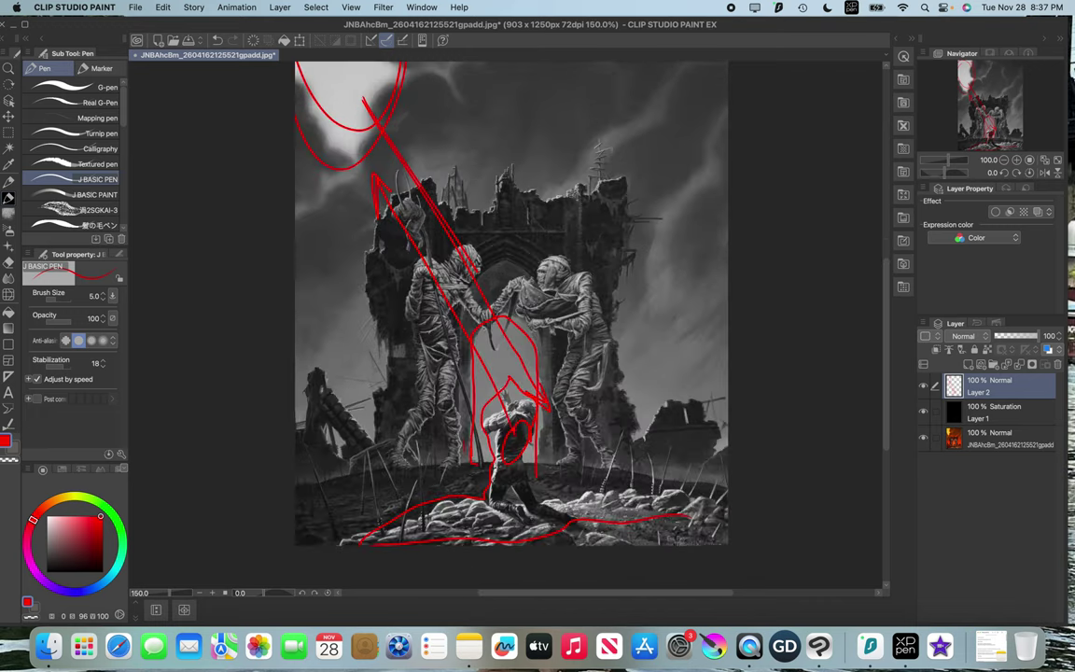
key(space)
drag(543, 372, 513, 343)
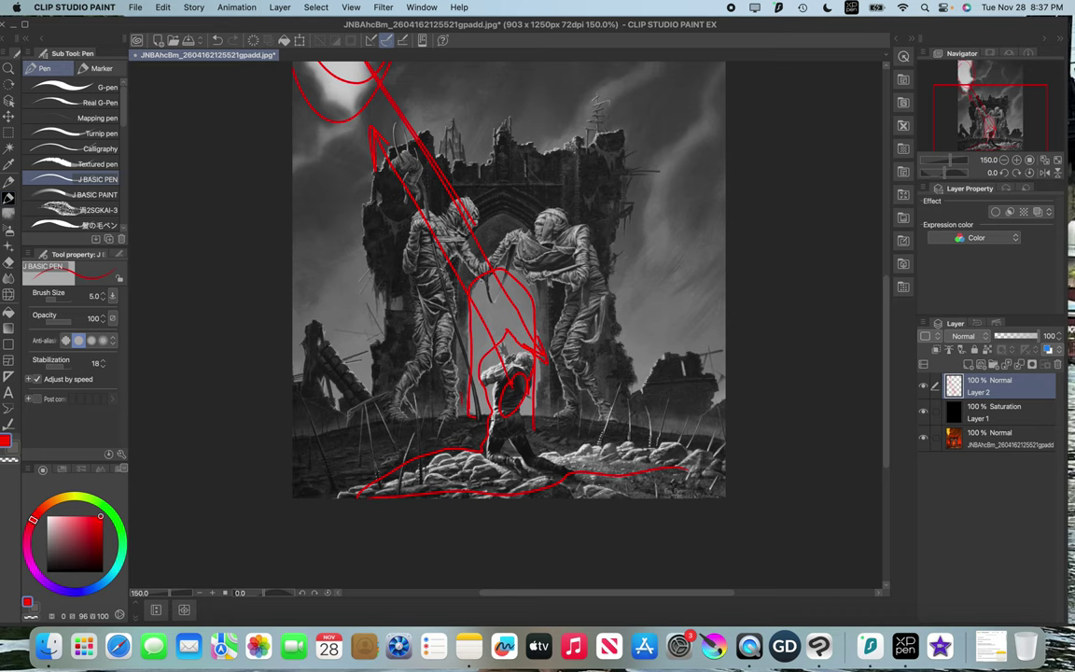
click(924, 385)
key(ctrl+z)
key(ctrl+z)
key(ctrl+z)
key(ctrl+z)
key(ctrl+z)
key(ctrl+z)
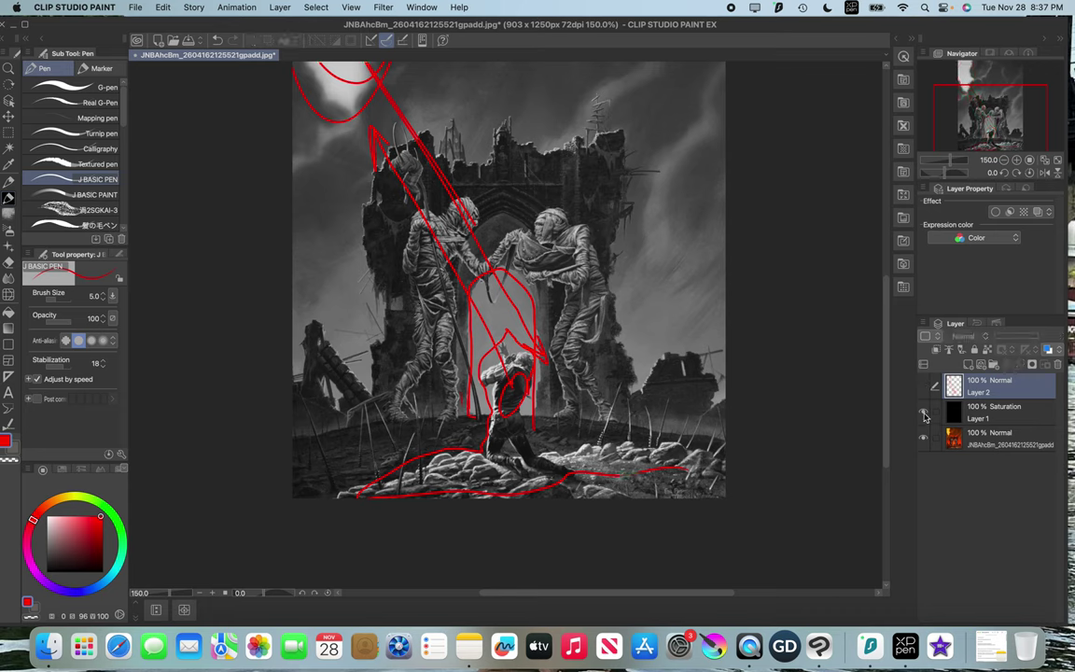
key(ctrl+z)
key(ctrl+z)
key(ctrl+z)
key(ctrl+z)
key(ctrl+z)
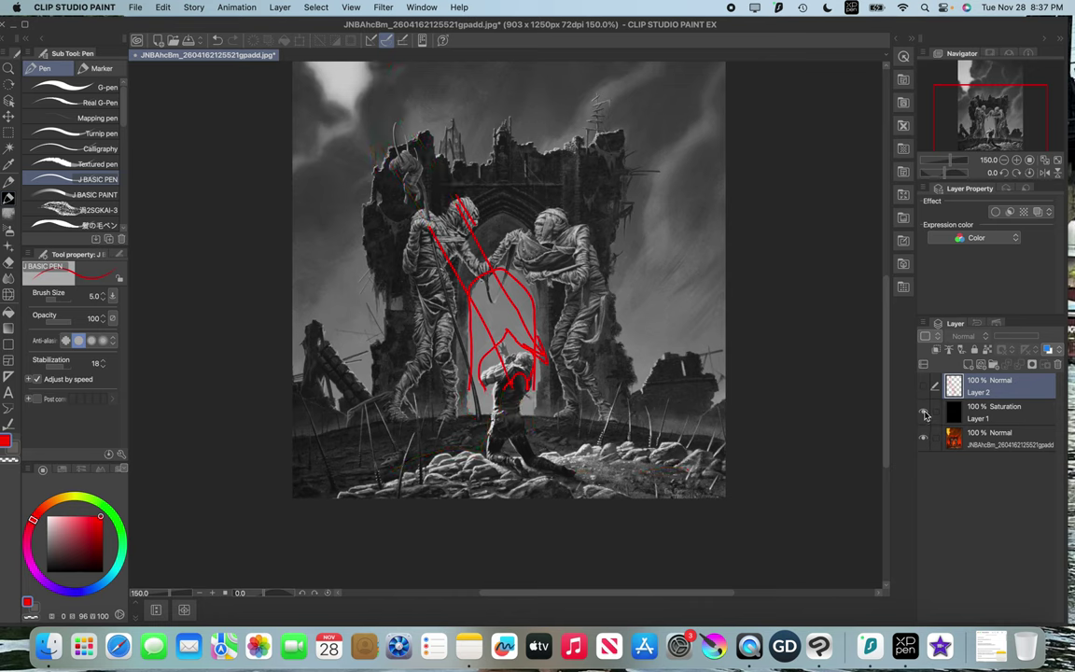
click(924, 415)
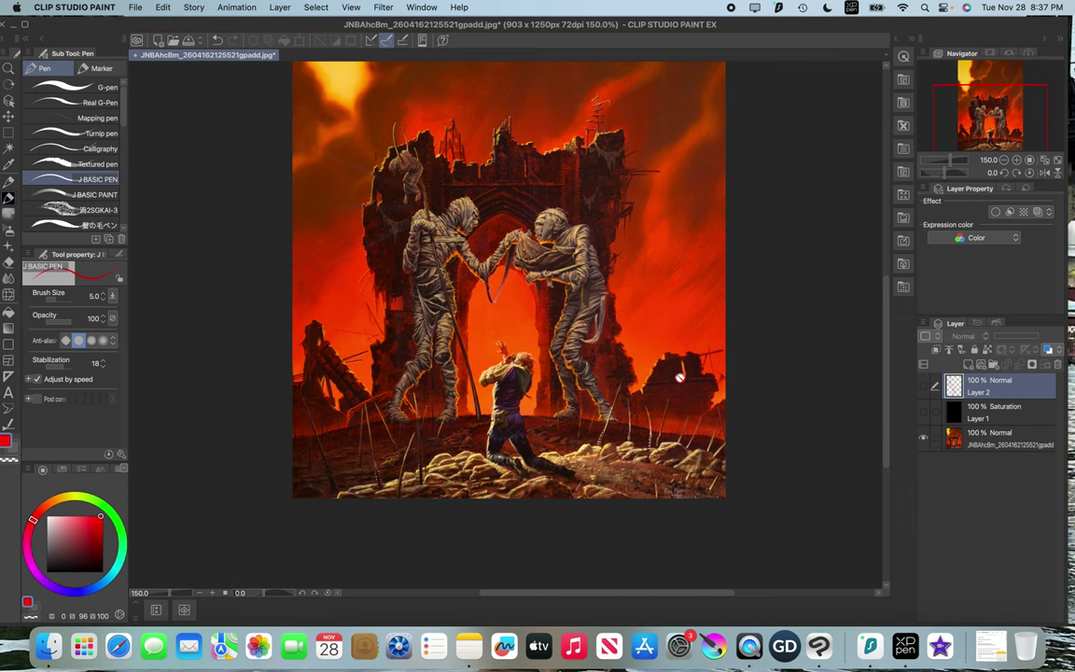
drag(534, 303, 536, 341)
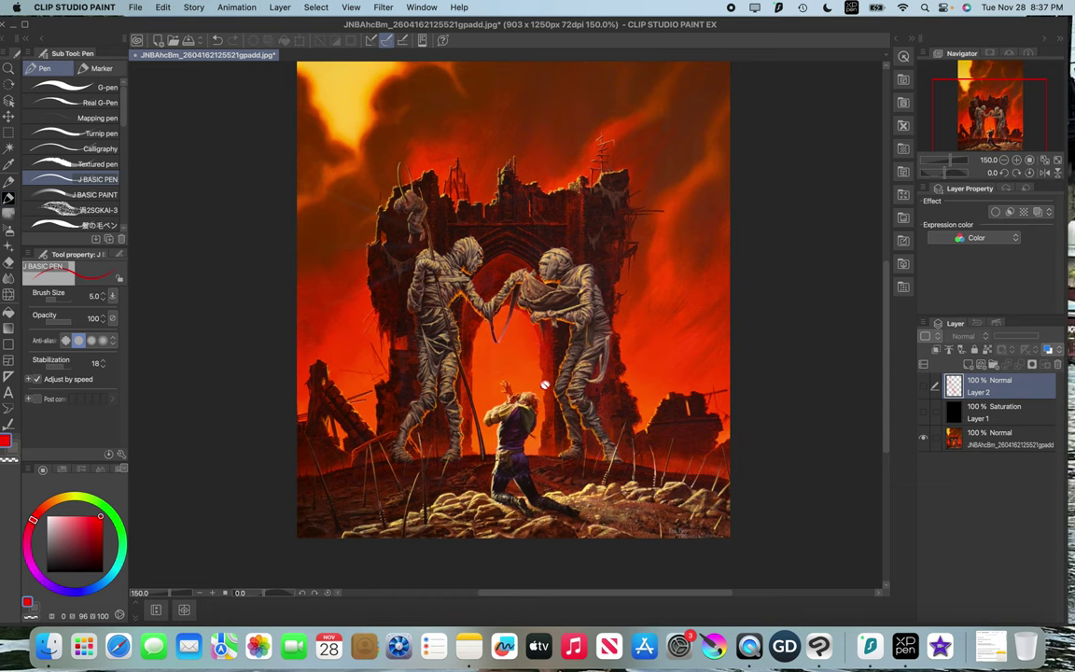
key(space)
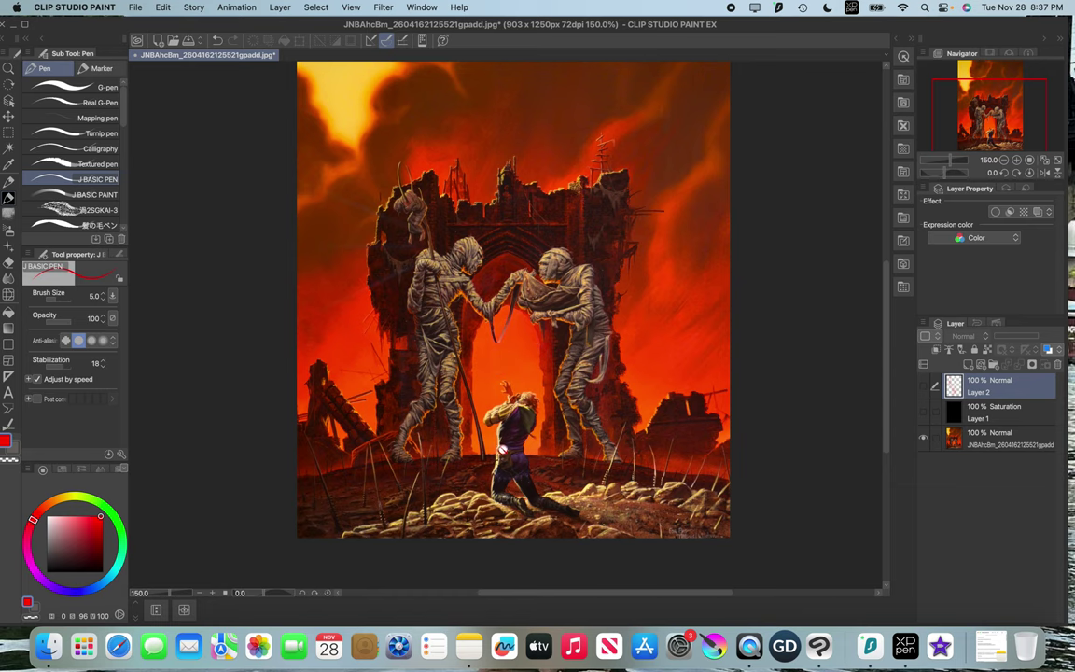